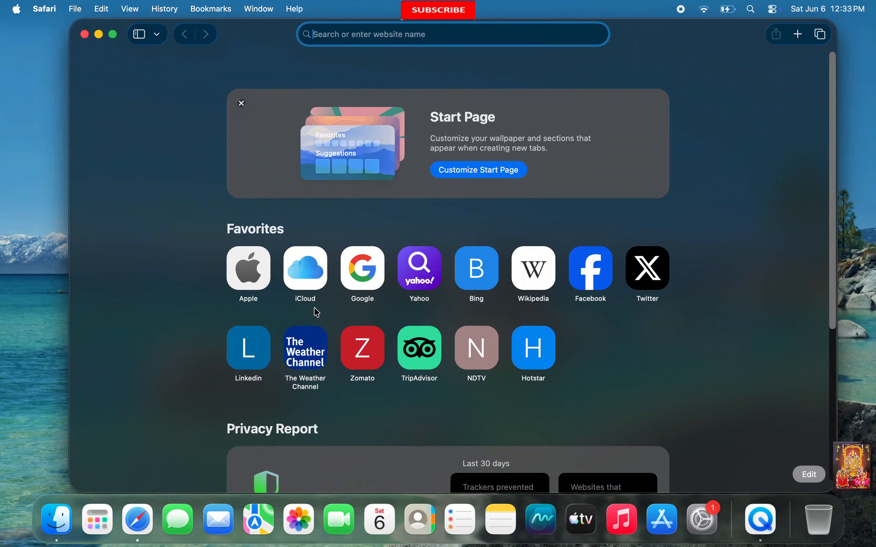
- Search Google in Safari for 'download vmware fusion'
left_click(379, 263)
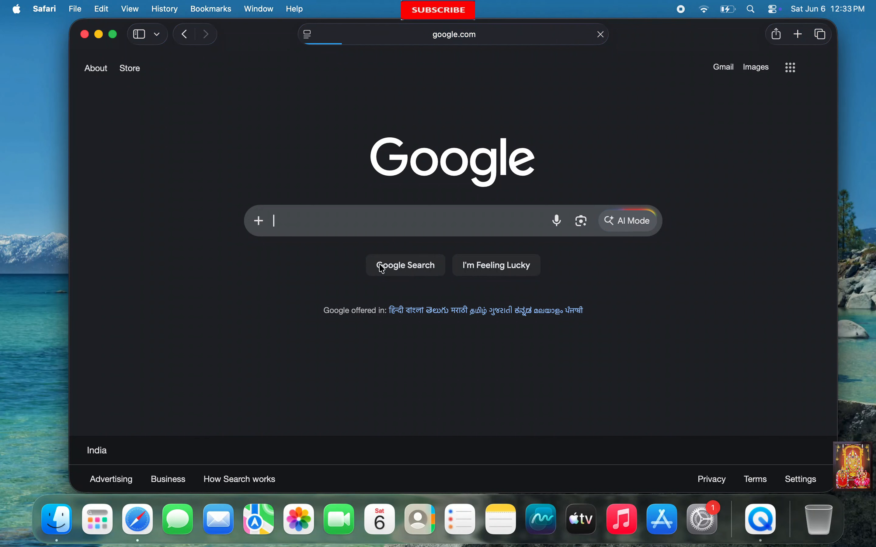
type("dow")
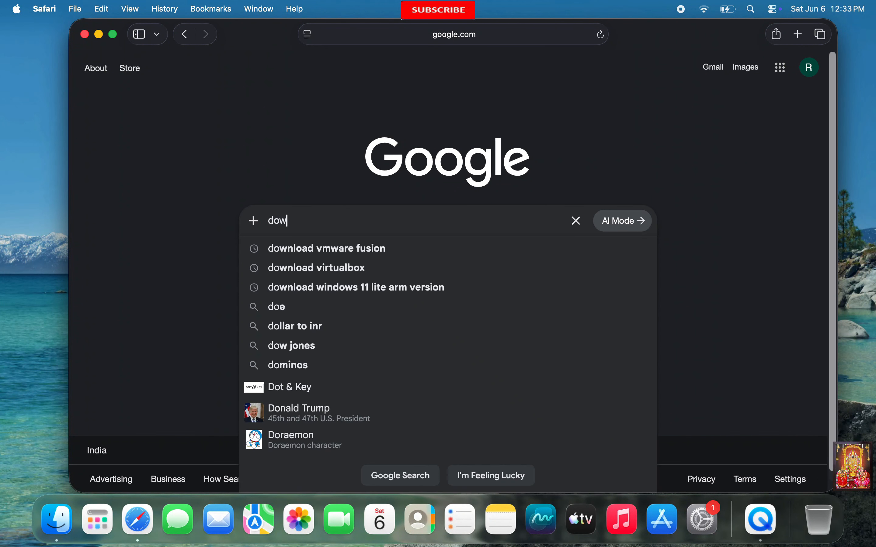
type("nload vmw")
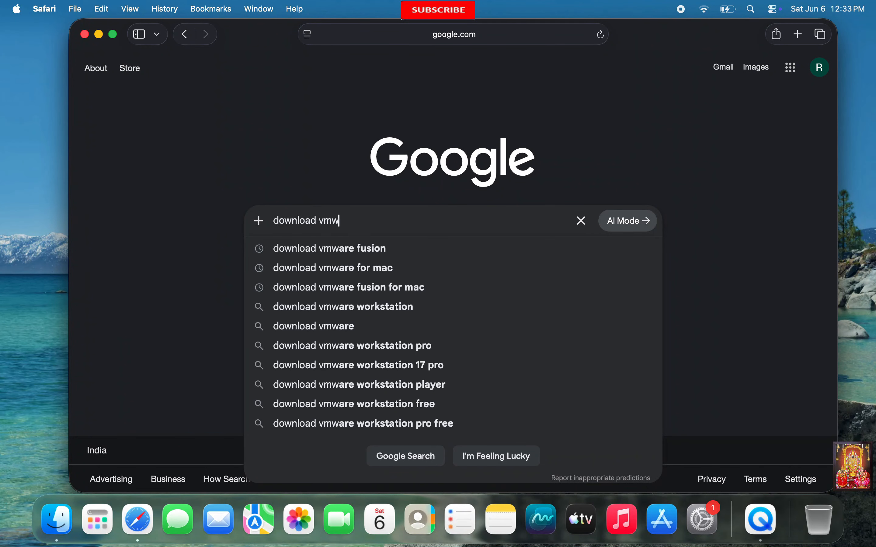
type("are fusion")
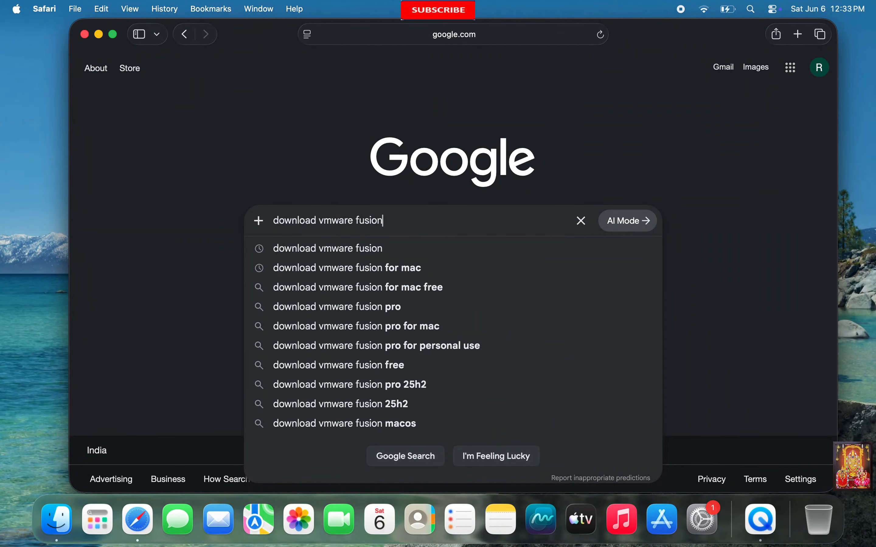
key("Return")
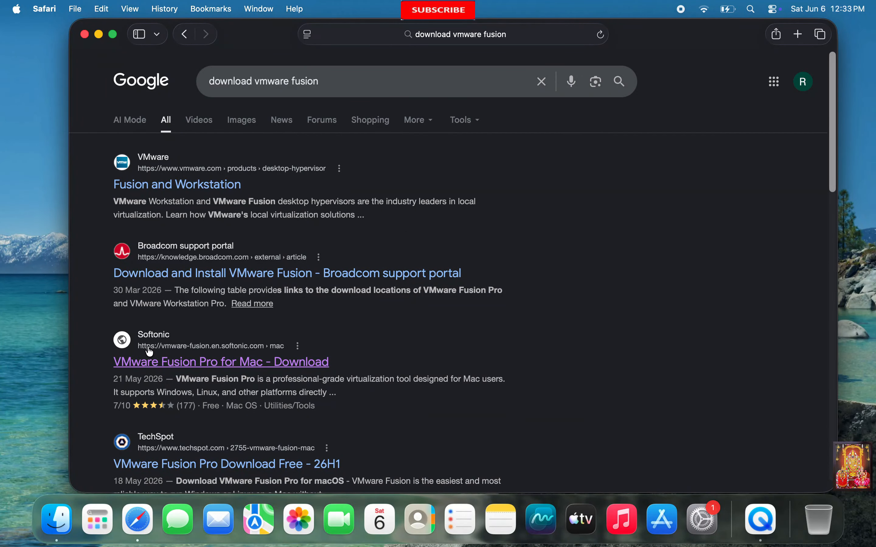
- Download VMware Fusion Pro for Mac from Softonic, declining the Firefox offer
left_click(167, 365)
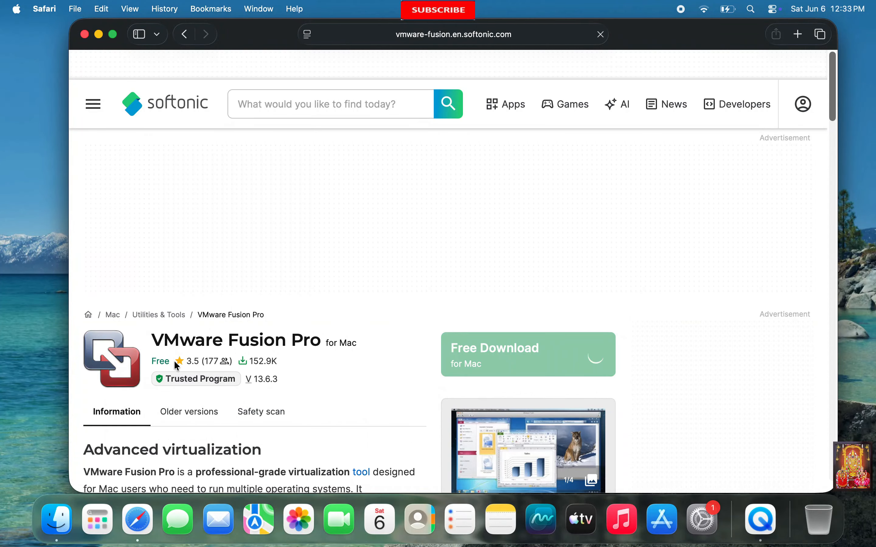
scroll(420, 336, "down", 2)
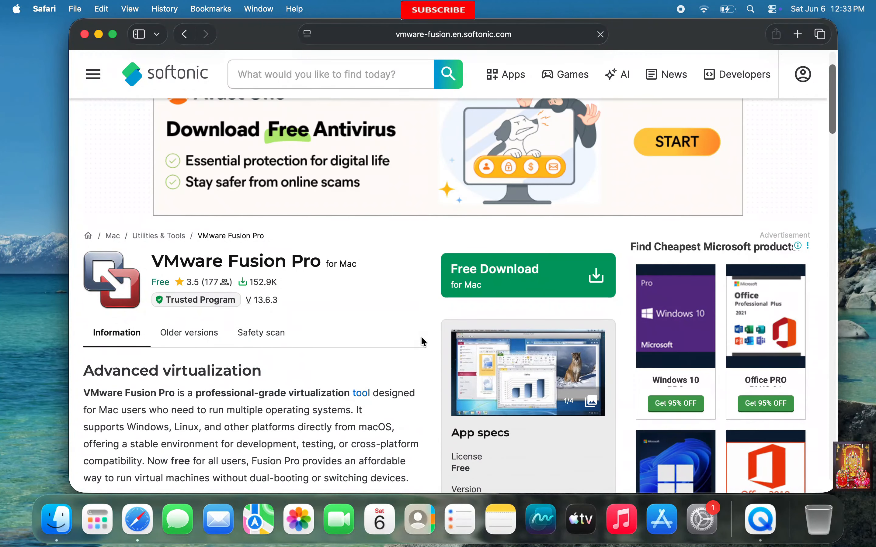
left_click(485, 276)
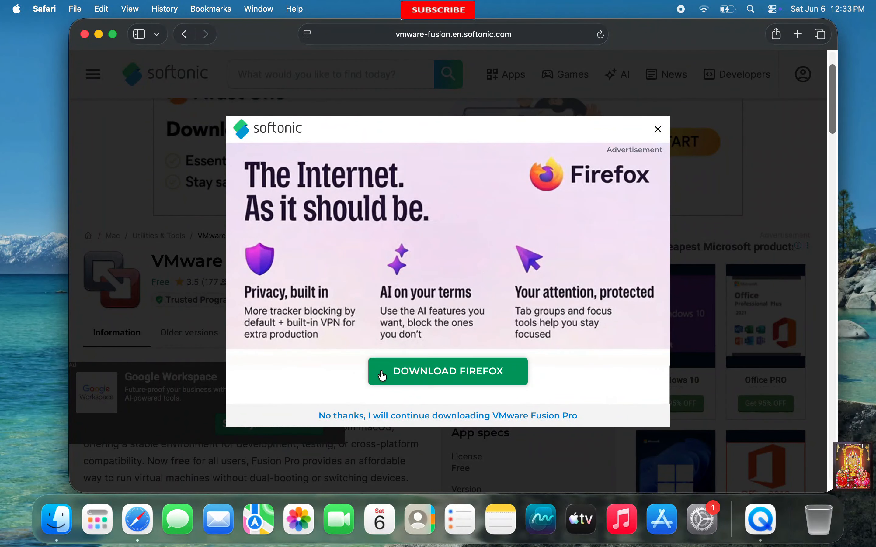
left_click(394, 417)
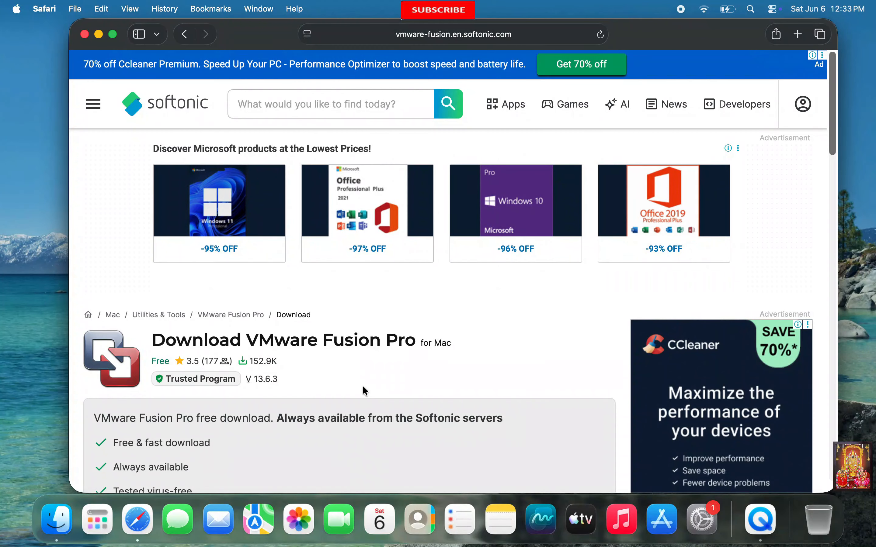
scroll(363, 385, "down", 5)
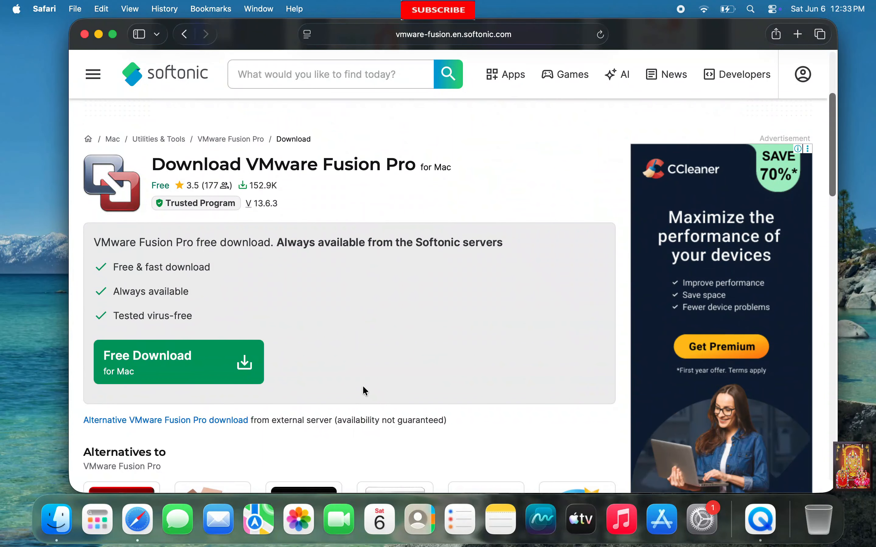
left_click(142, 354)
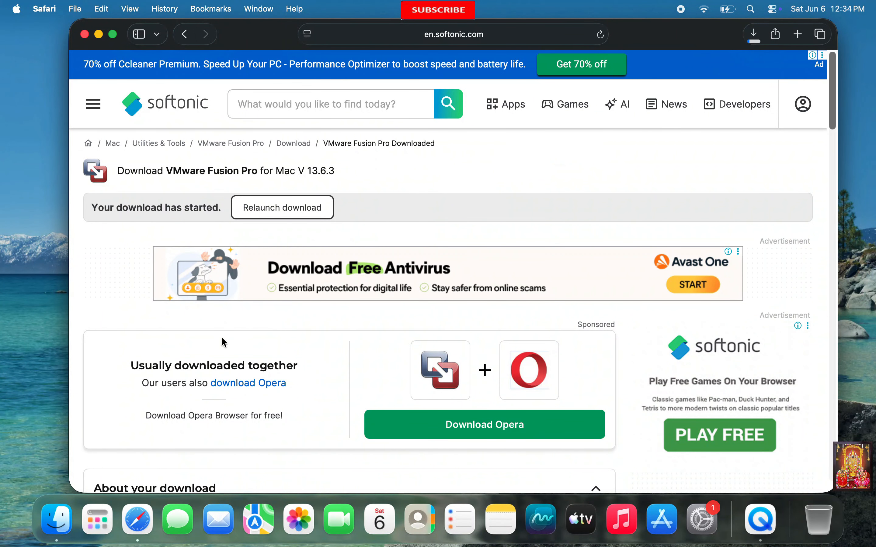
- Open the downloaded VMware_Fusion_V13.6.2.dmg from Safari's downloads, then close the browser
left_click(754, 35)
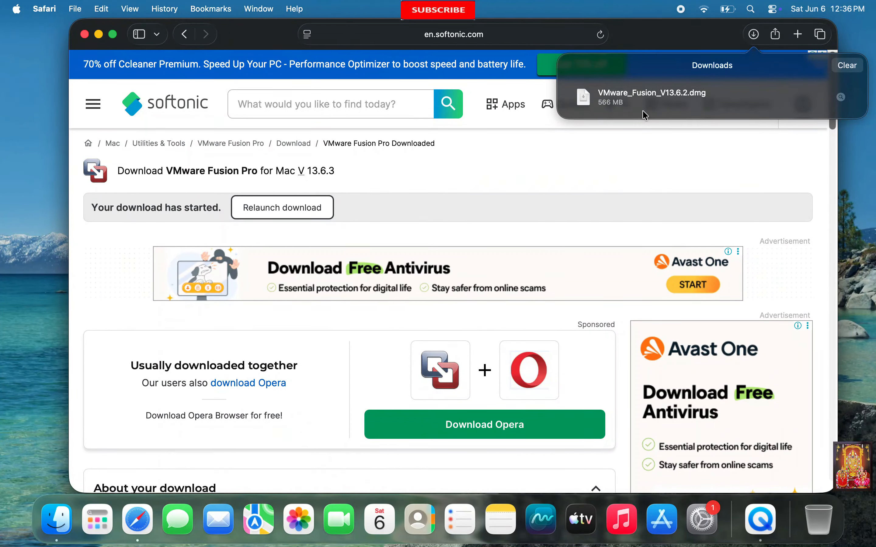
right_click(656, 97)
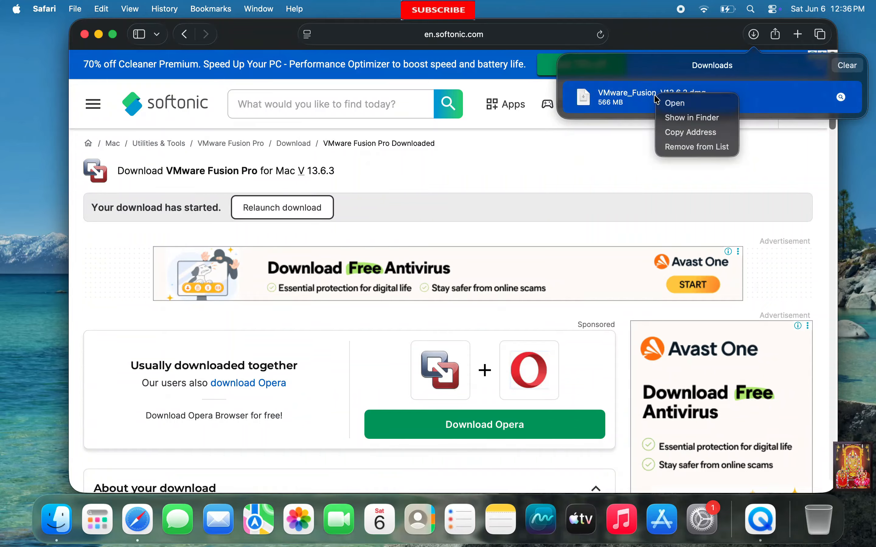
left_click(673, 104)
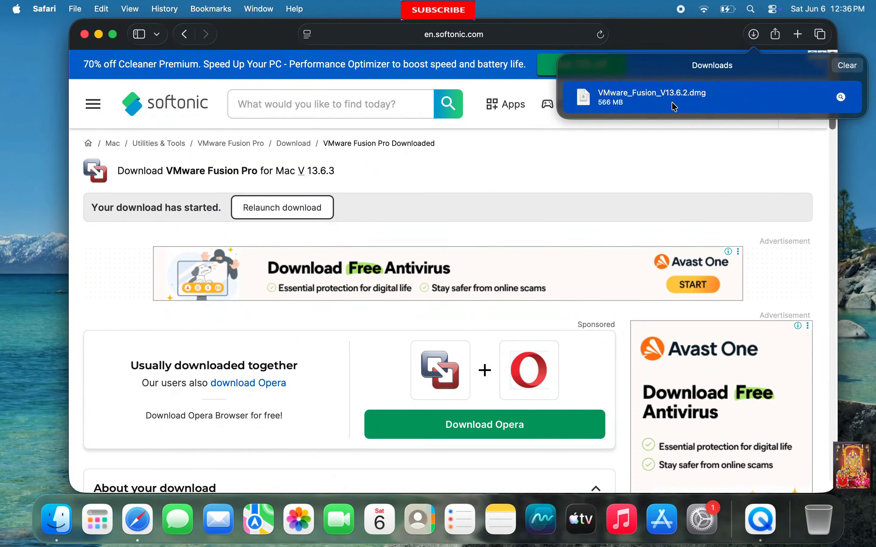
left_click(660, 32)
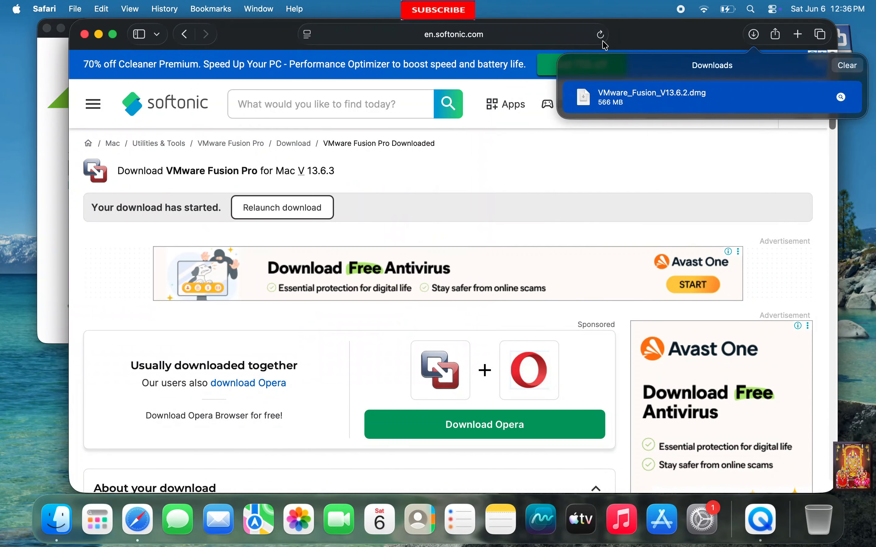
left_click(84, 35)
- Launch the VMware Fusion installer with administrator approval and postpone the 26.0.0 update
left_click_drag(196, 43, 347, 60)
double_click(375, 186)
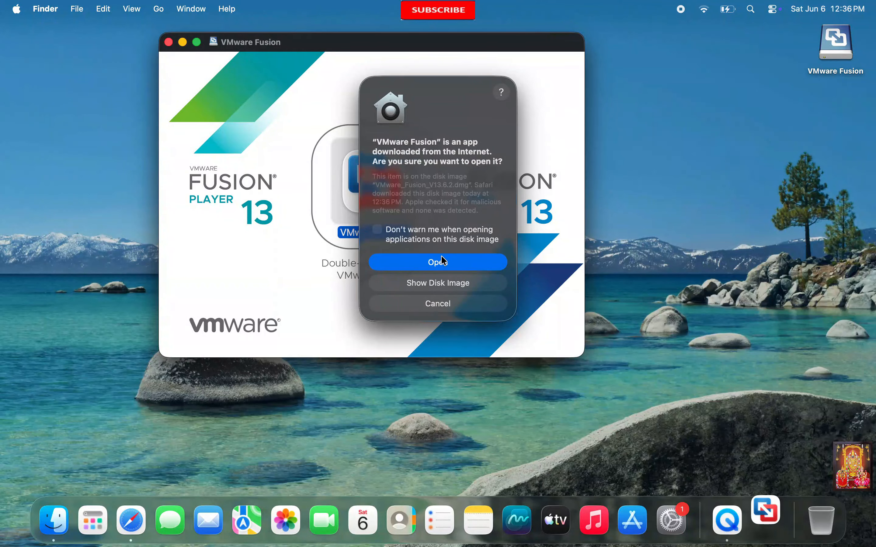
left_click(442, 262)
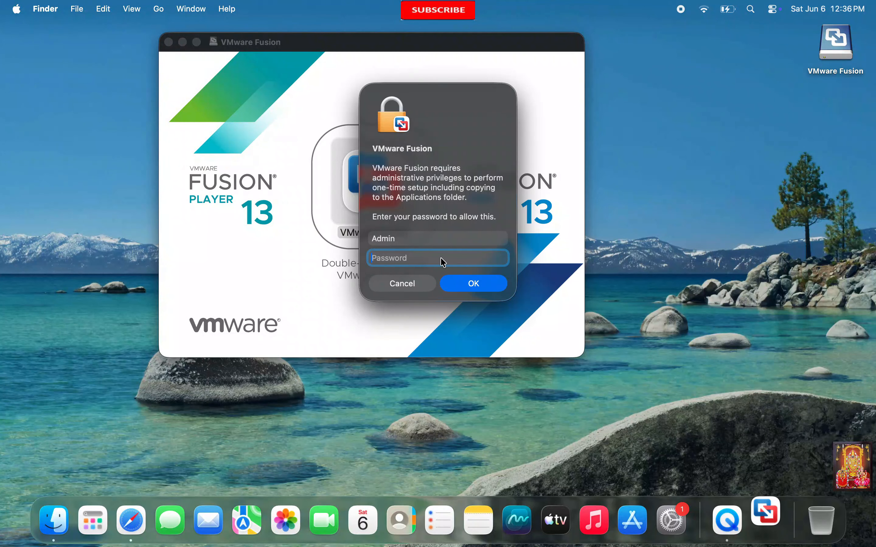
type("•••••••")
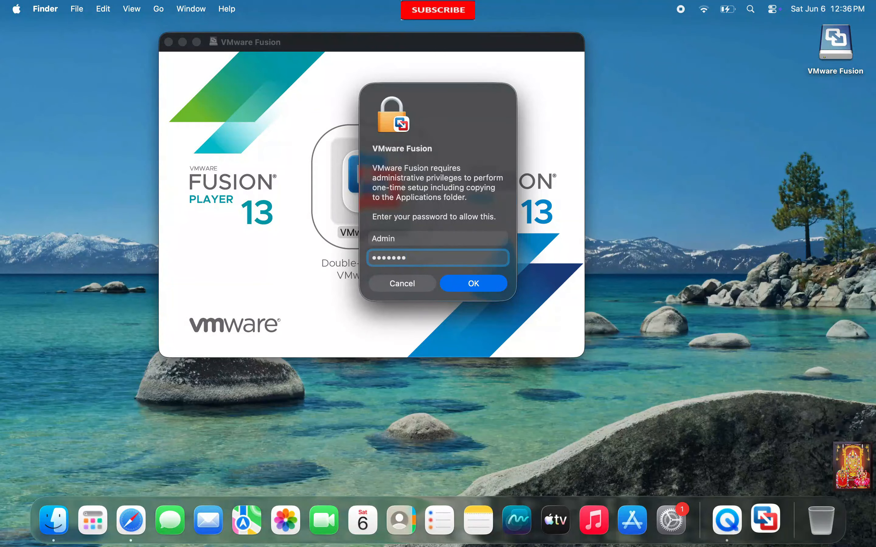
key("Return")
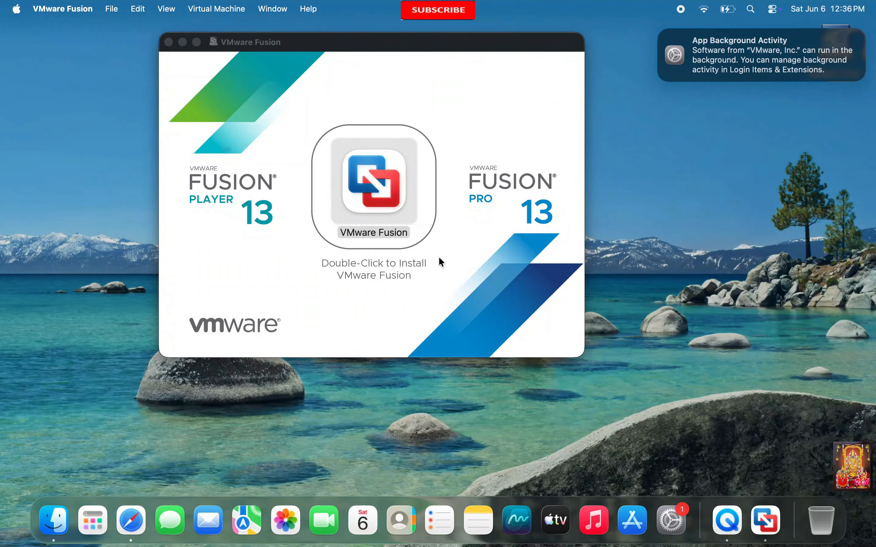
left_click(321, 187)
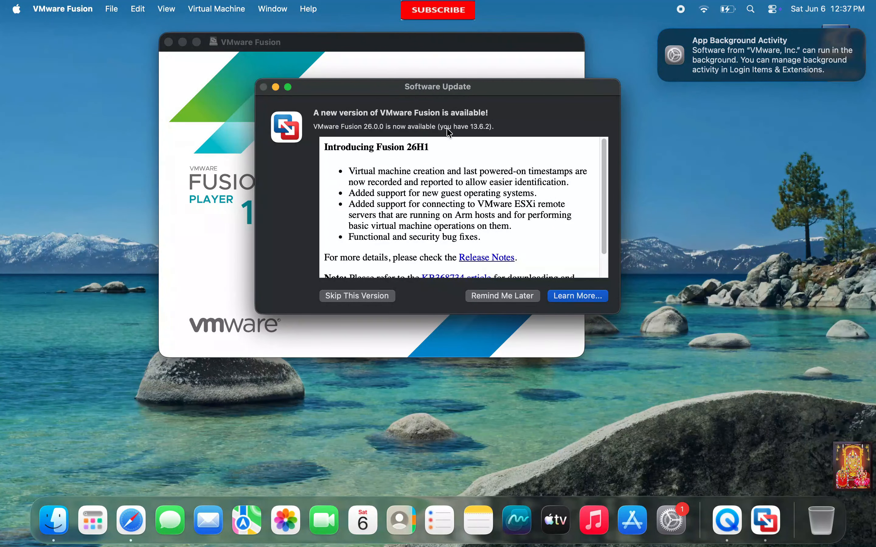
left_click(501, 294)
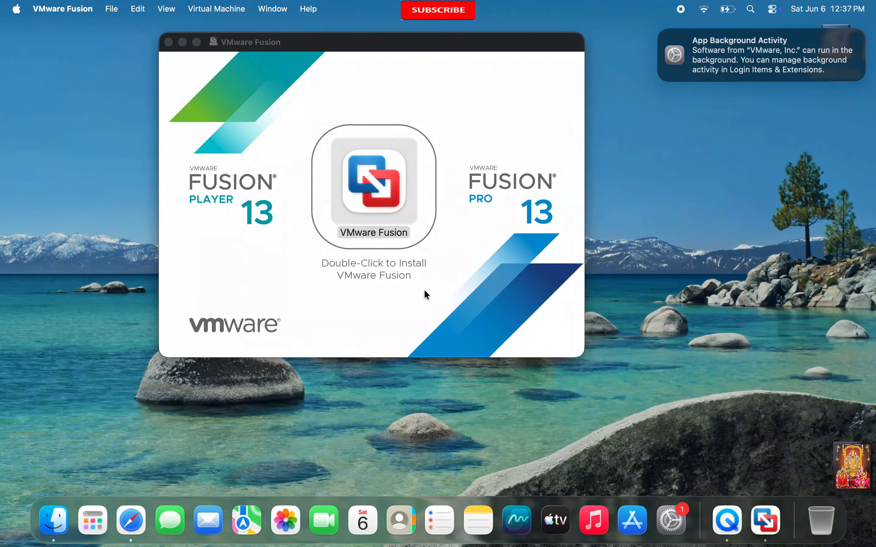
- Start a new virtual machine via File > New and choose installing from a disc or image
left_click(169, 42)
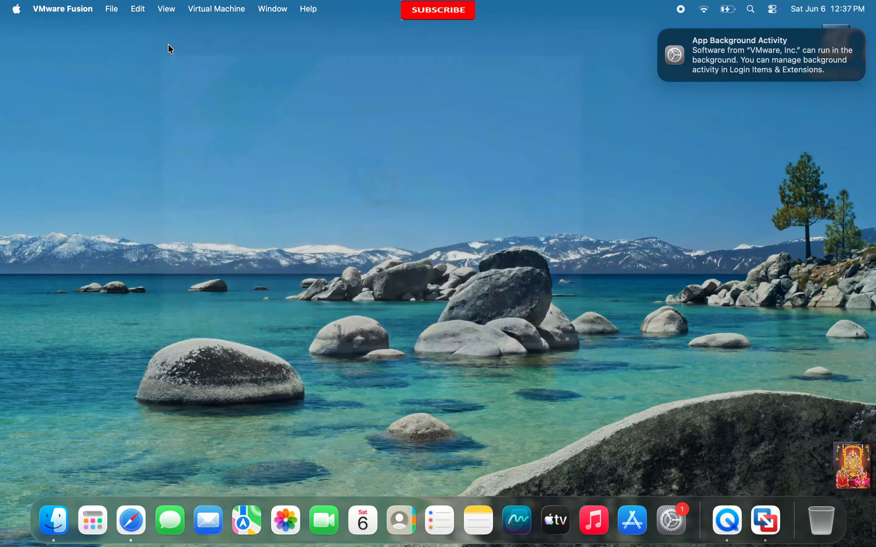
left_click(110, 9)
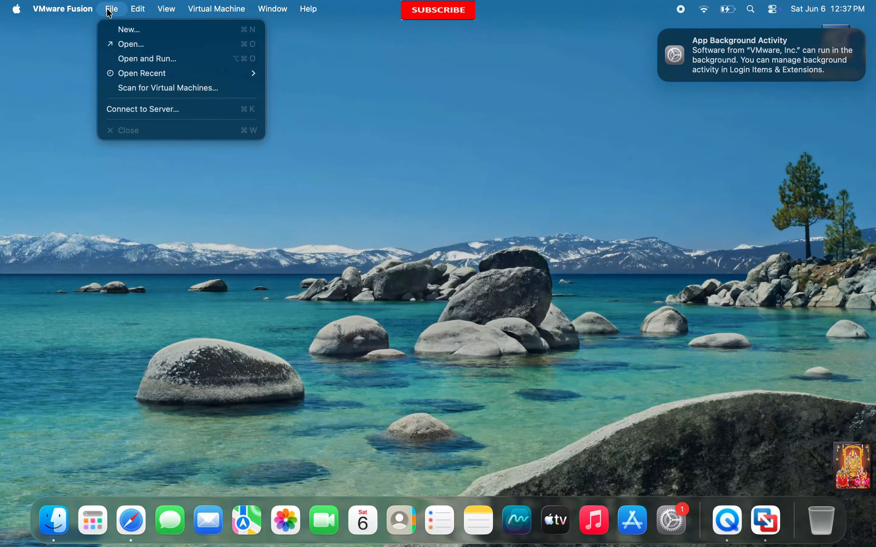
left_click(119, 30)
left_click_drag(315, 47, 411, 70)
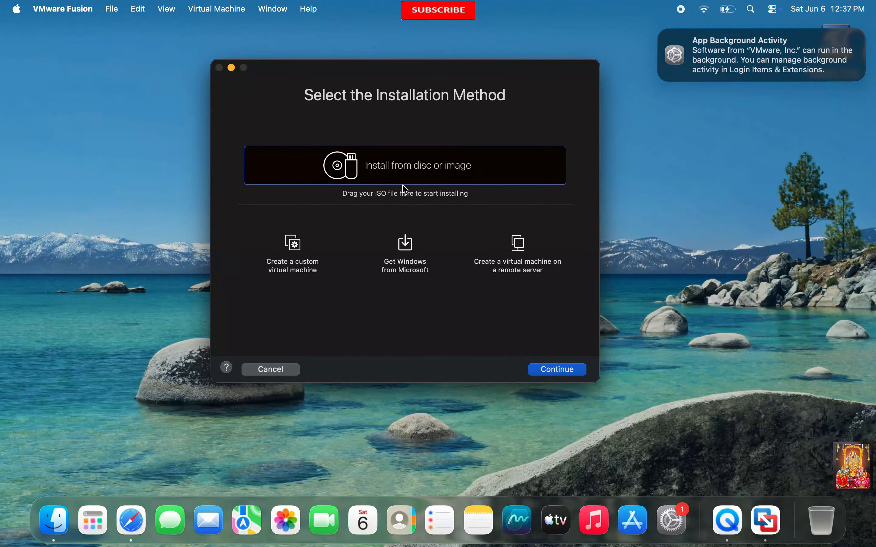
left_click(298, 255)
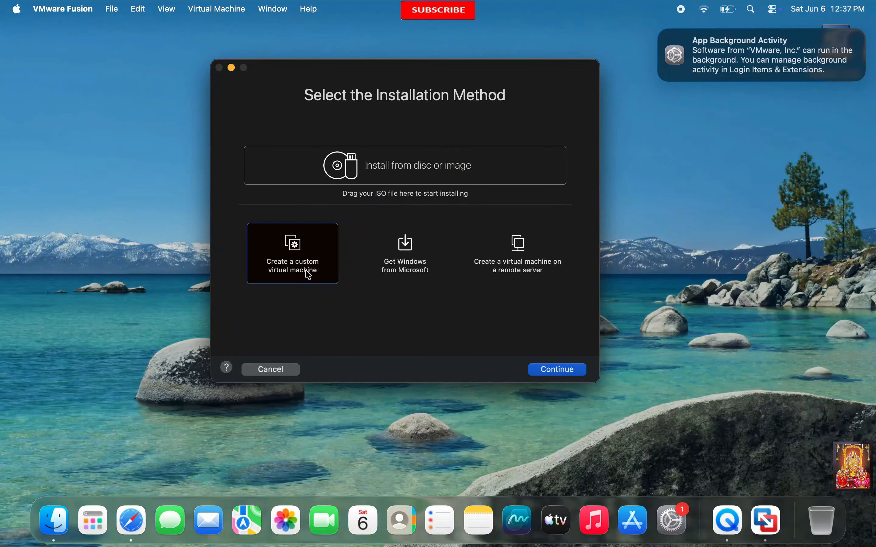
left_click(549, 370)
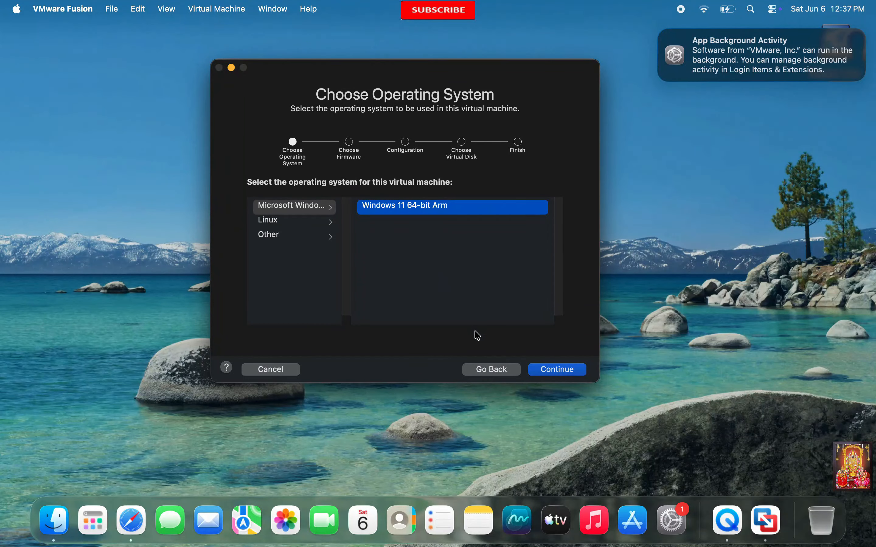
left_click(478, 369)
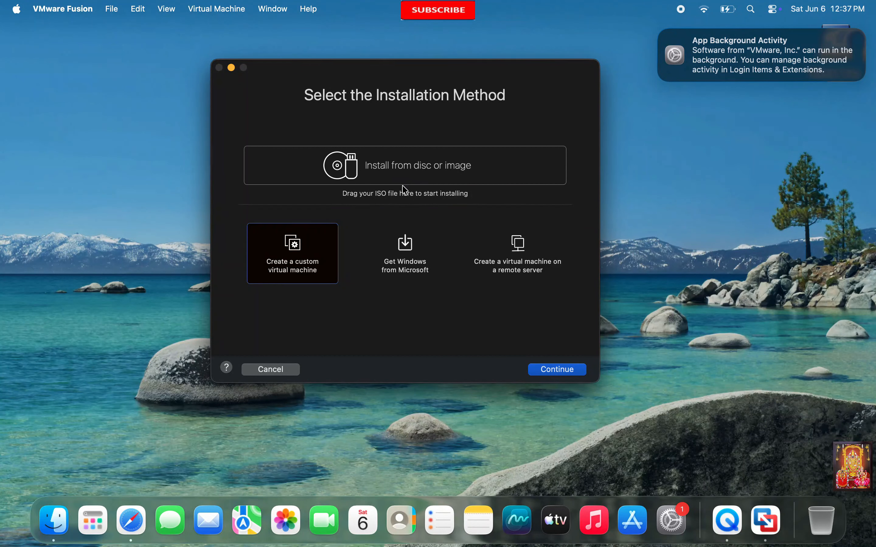
left_click(396, 168)
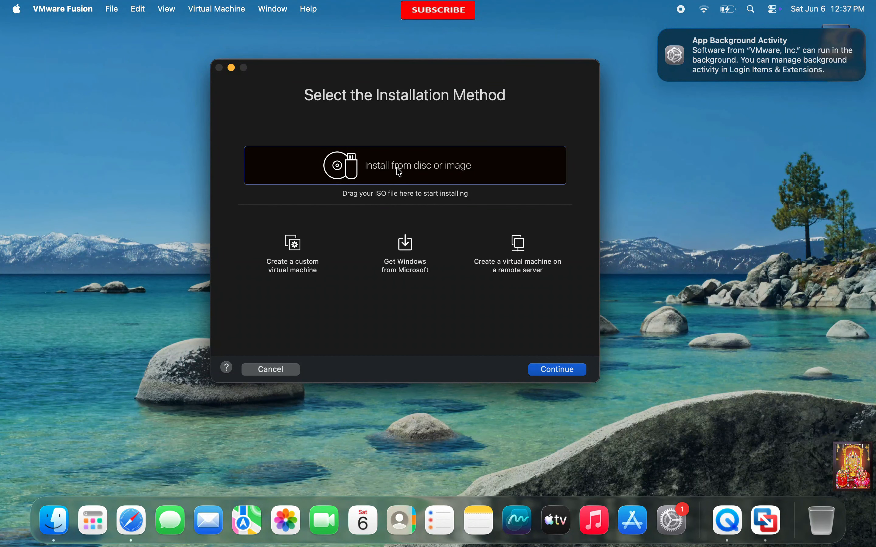
- Use Win11_25H2_English_Arm64_v2.iso as the install image and reach the UEFI firmware step
left_click(559, 374)
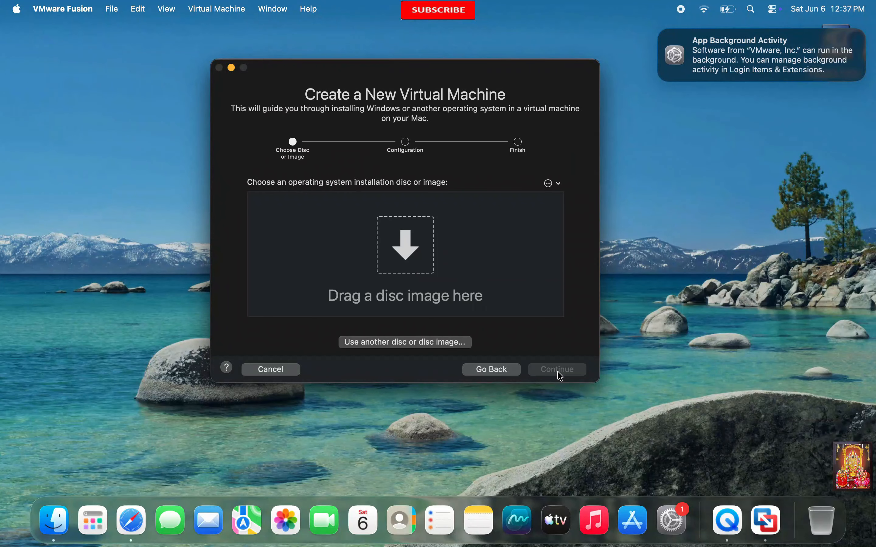
left_click(398, 345)
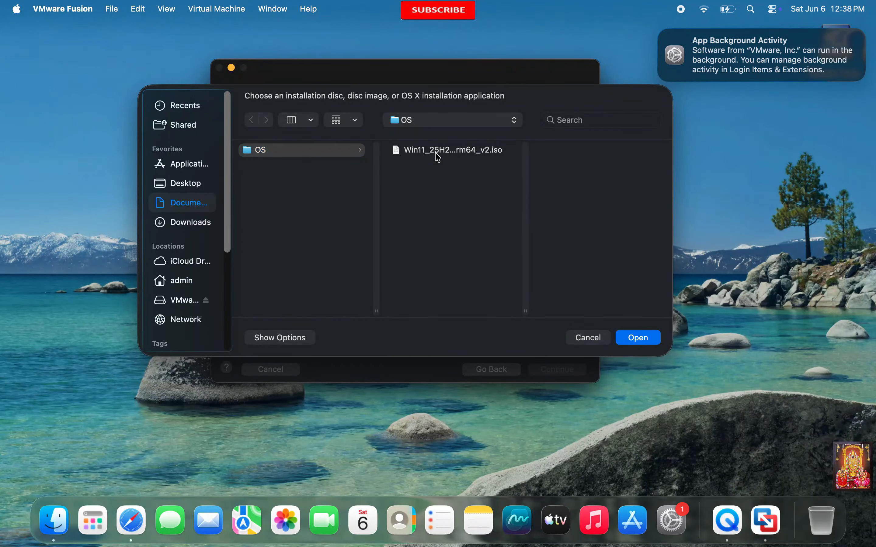
left_click(438, 156)
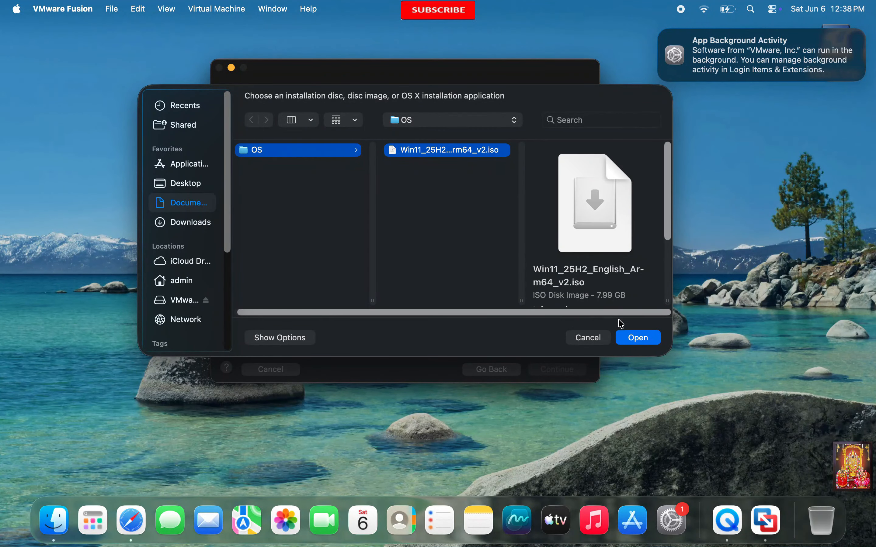
left_click(639, 340)
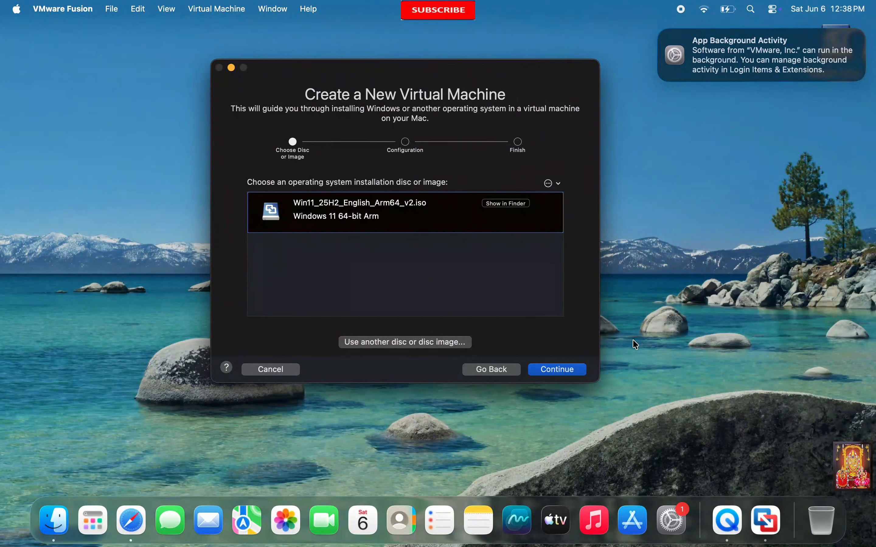
left_click(567, 370)
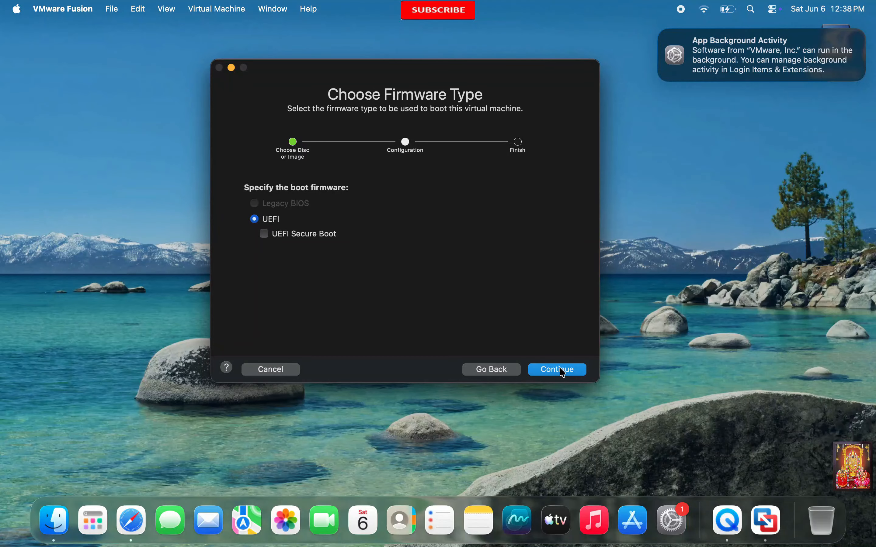
- Keep UEFI, set a TPM encryption password, and save the VM as Windows 11 64-bit Arm in Documents
left_click(564, 373)
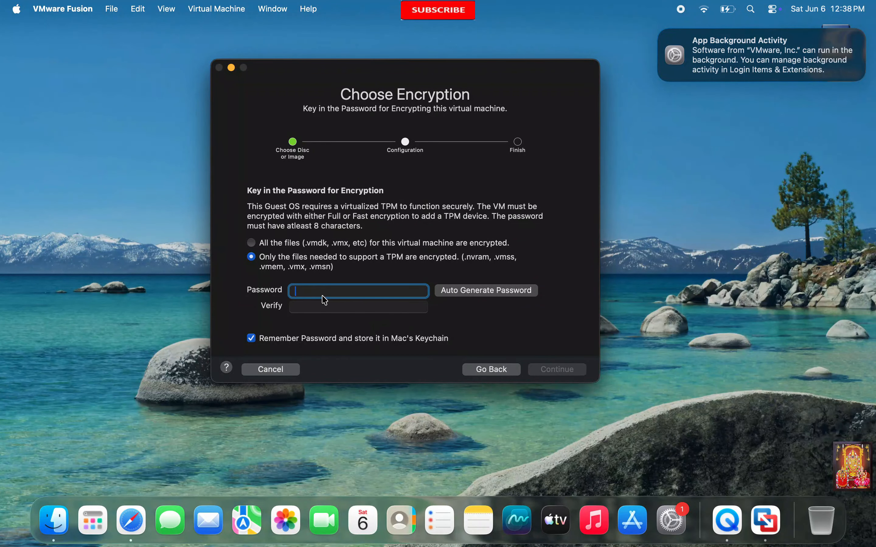
type("••••••••••••••")
left_click(314, 308)
type("•••••••••••••")
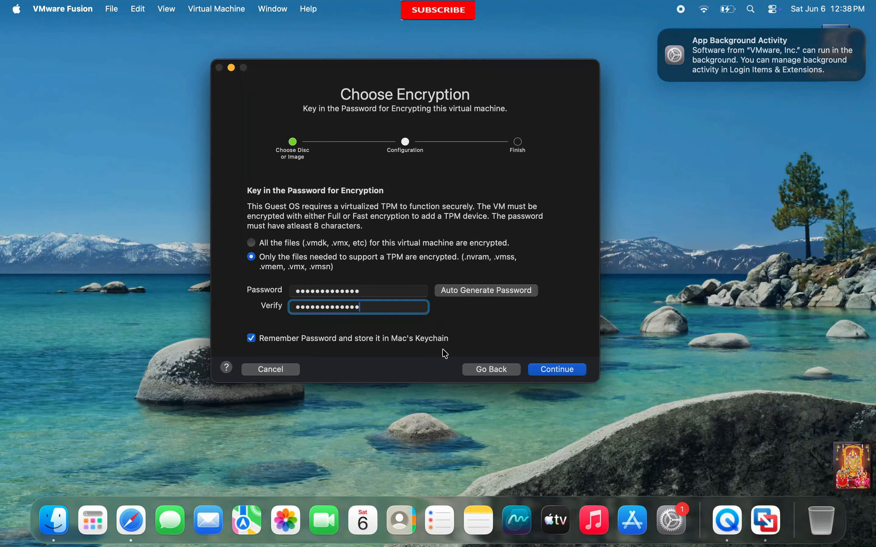
left_click(559, 370)
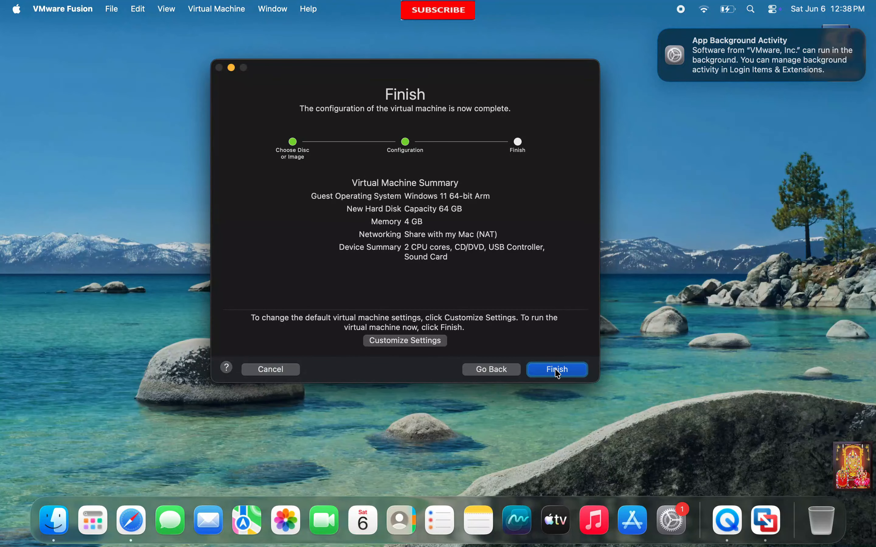
left_click(410, 342)
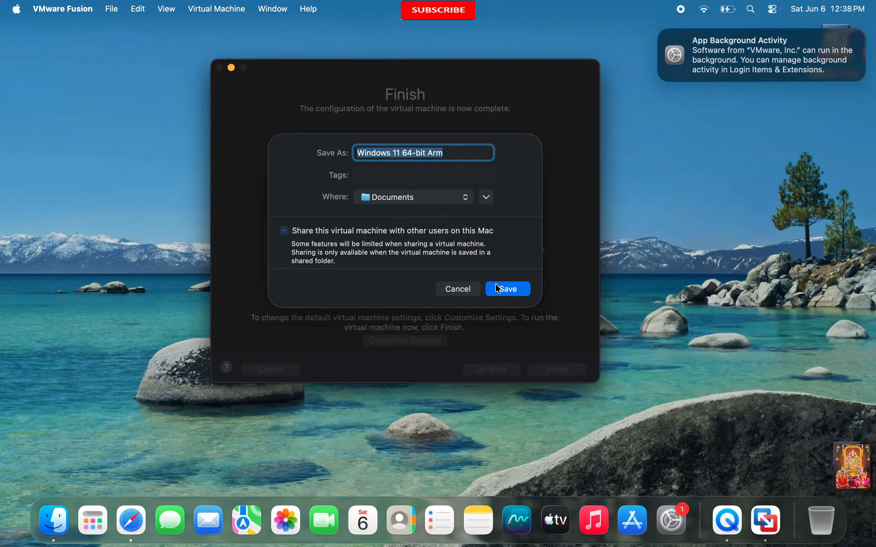
left_click(505, 290)
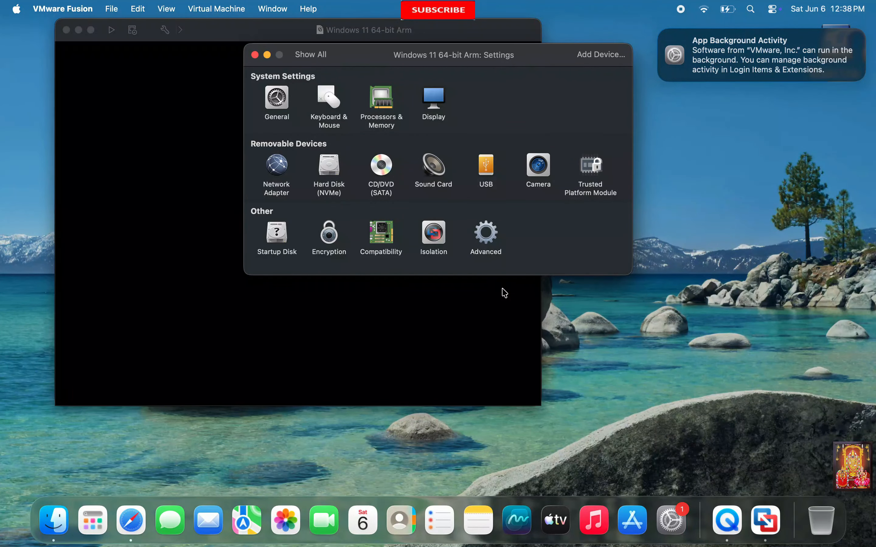
- Set the VM memory to 6144 MB, keeping 2 processor cores
left_click(383, 104)
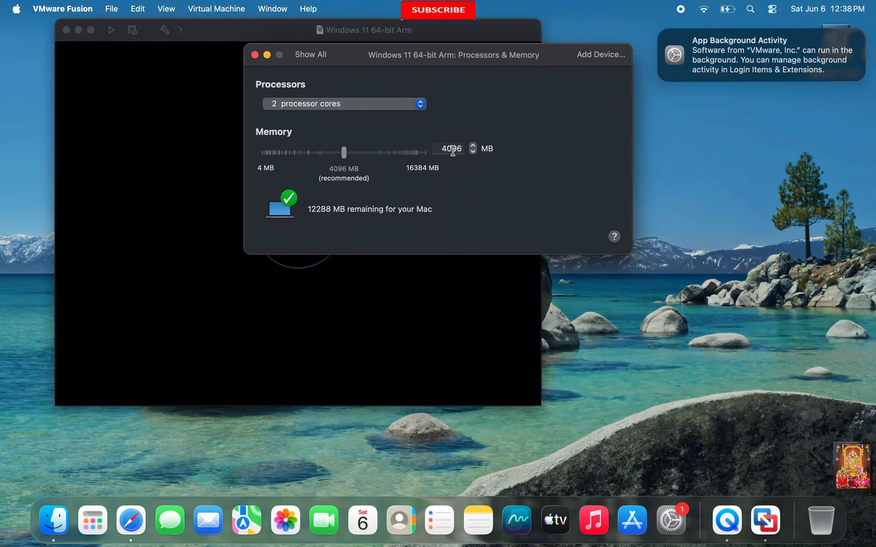
left_click(449, 154)
type("6144")
left_click(412, 106)
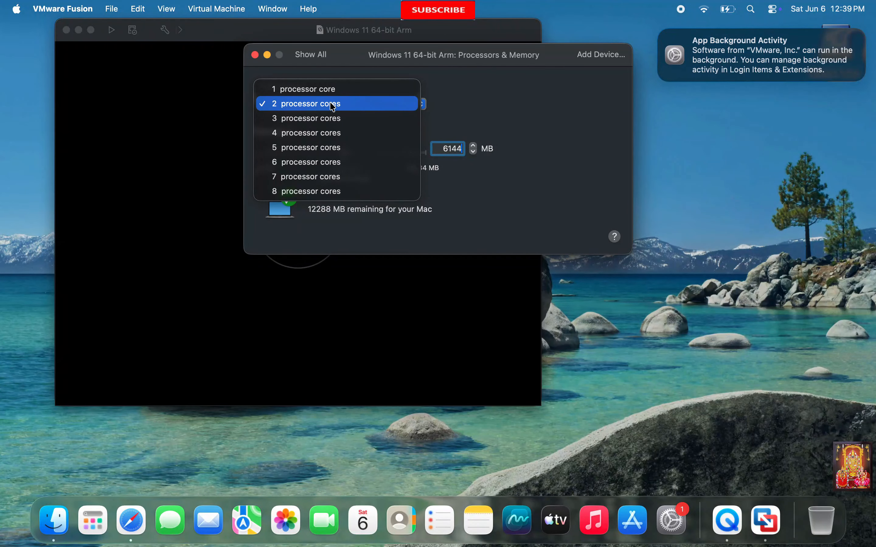
left_click(490, 110)
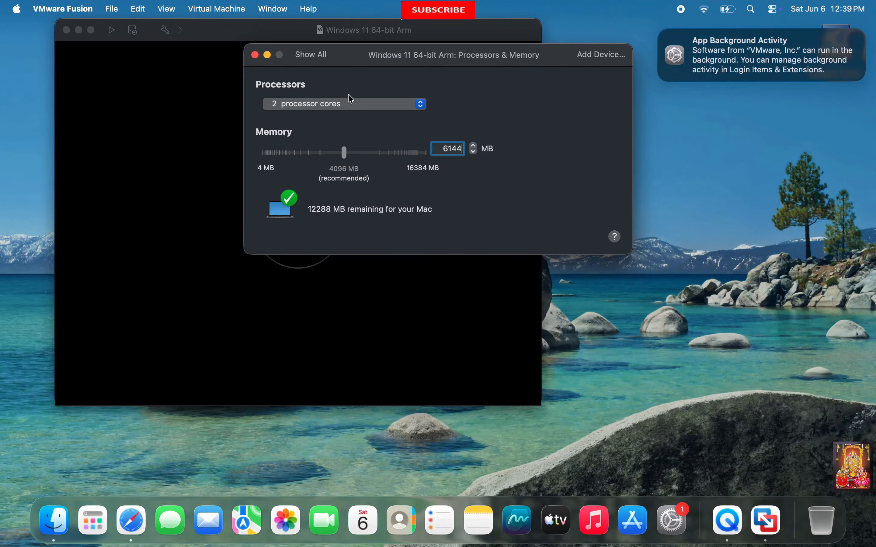
left_click(312, 57)
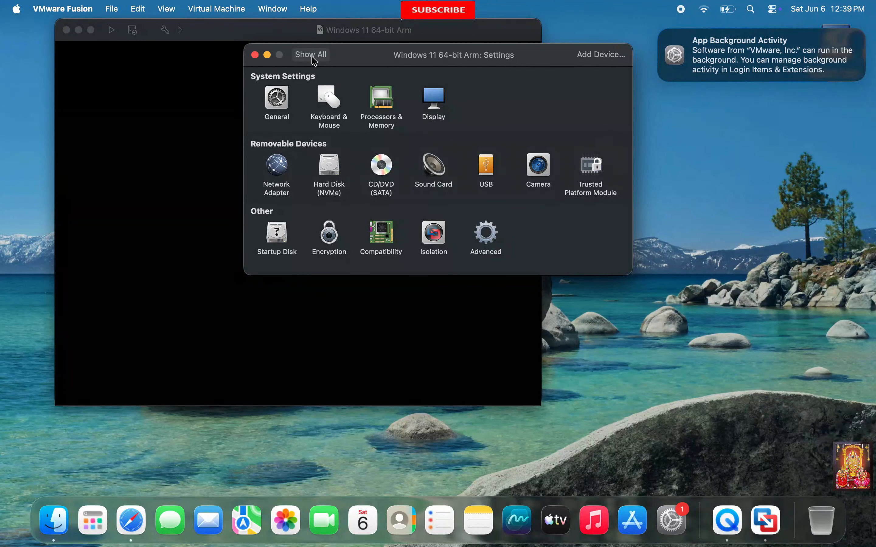
- Switch networking to bridged Autodetect, check the CD/DVD ISO, and close Settings
left_click(276, 172)
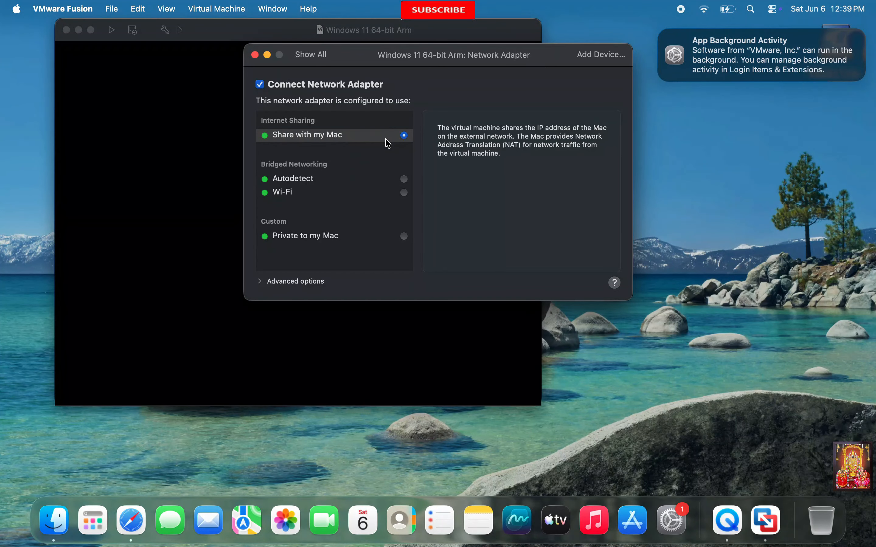
left_click(404, 179)
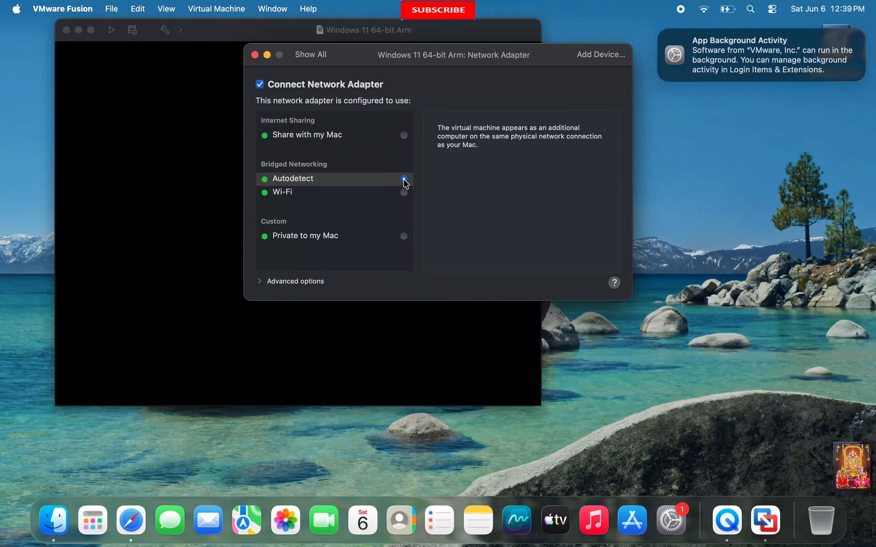
left_click(317, 57)
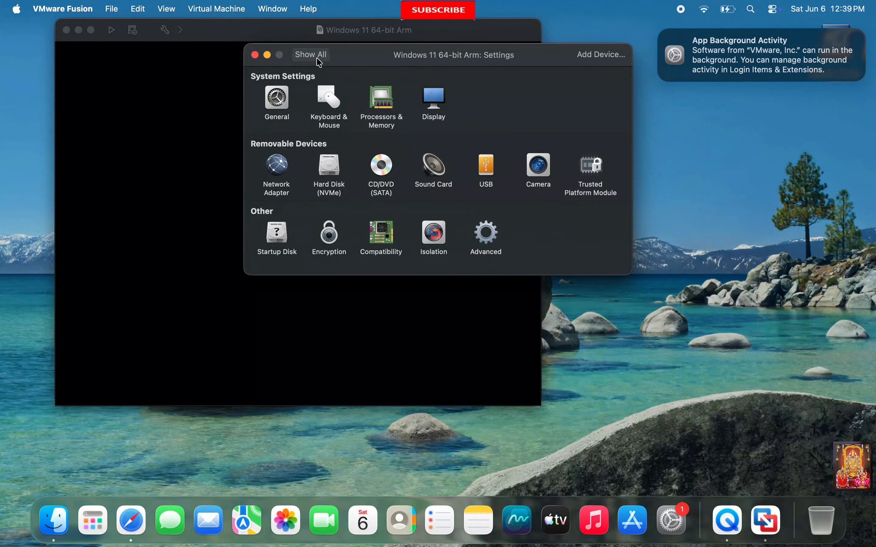
left_click(379, 181)
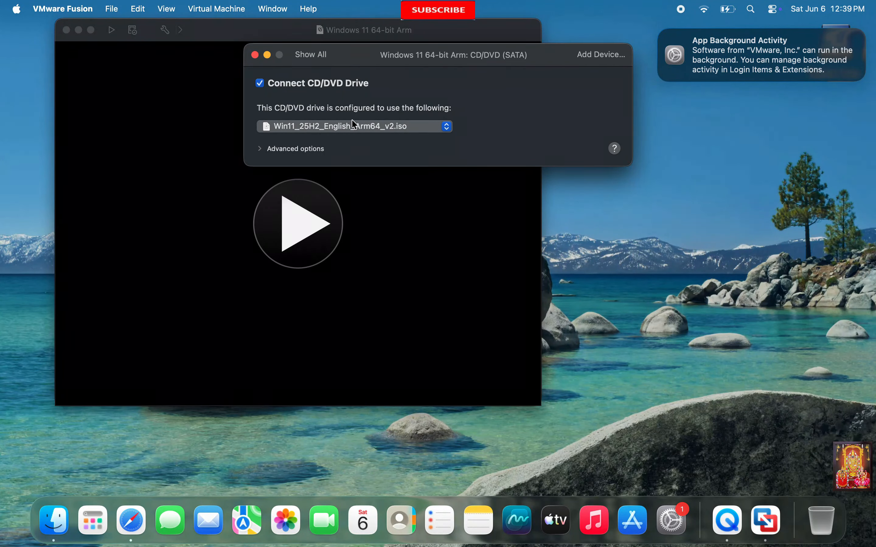
left_click(323, 62)
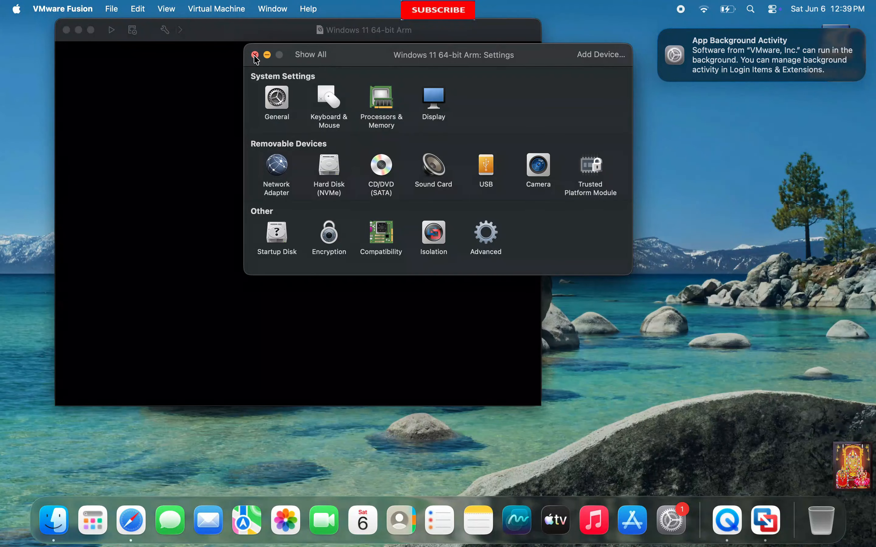
left_click(255, 55)
- Boot the VM from the Windows disc, accept English (US) language and keyboard, and skip the product key
left_click(302, 225)
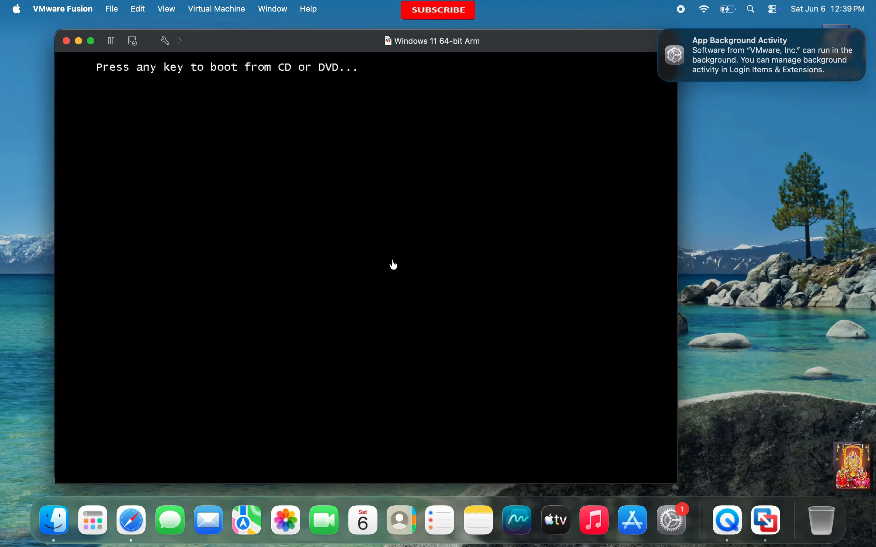
left_click(394, 265)
key("Return")
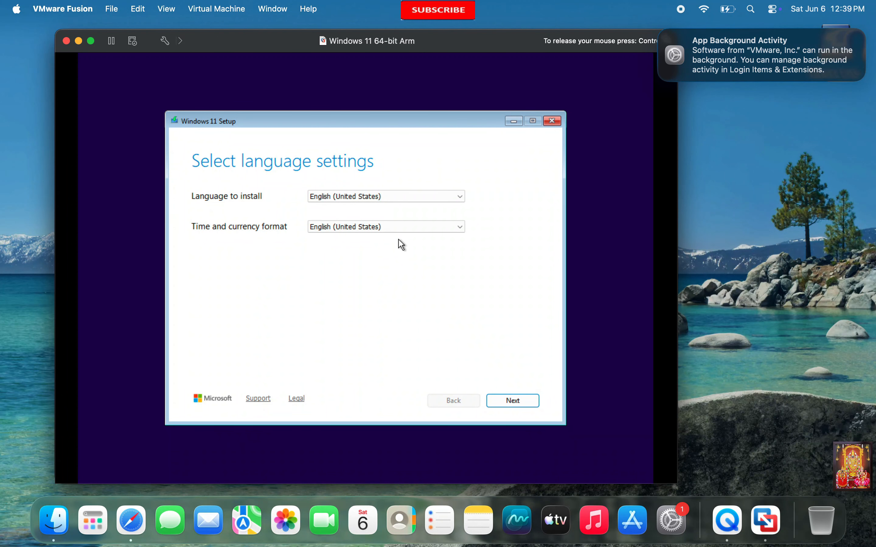
left_click(520, 408)
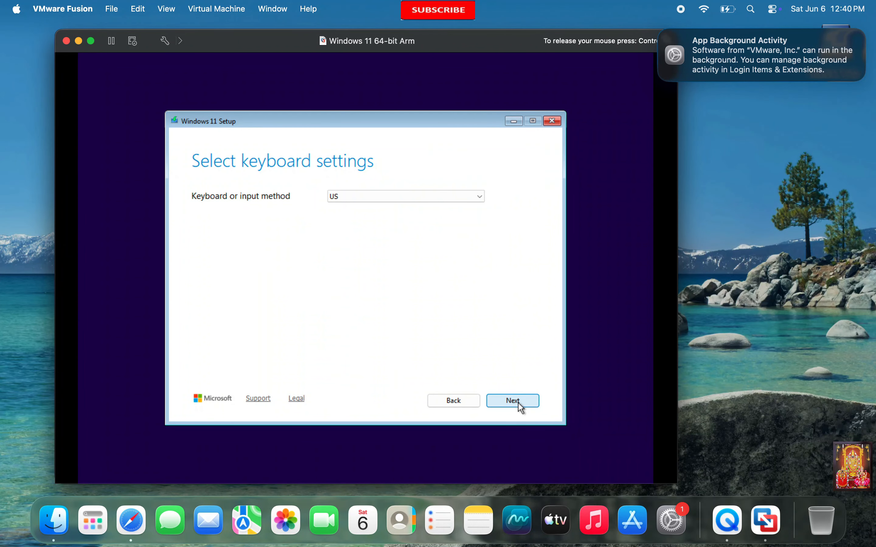
left_click(520, 405)
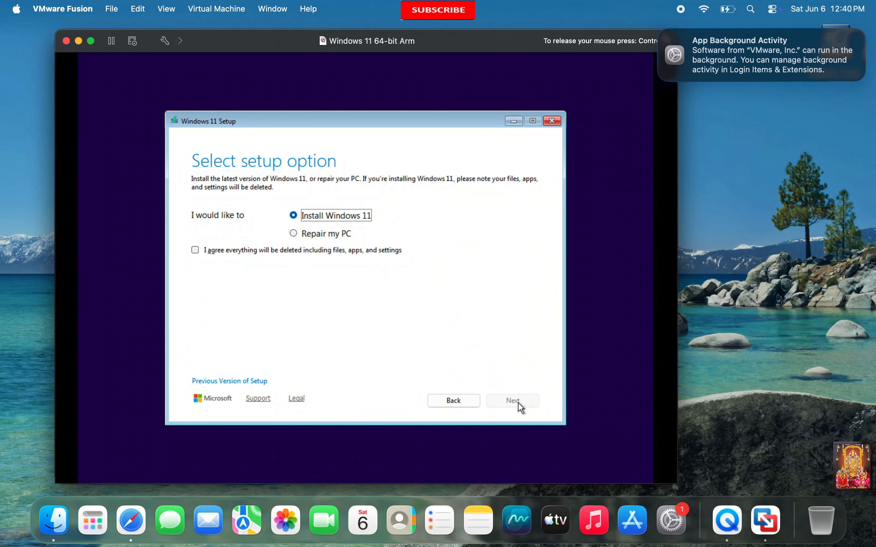
left_click(195, 251)
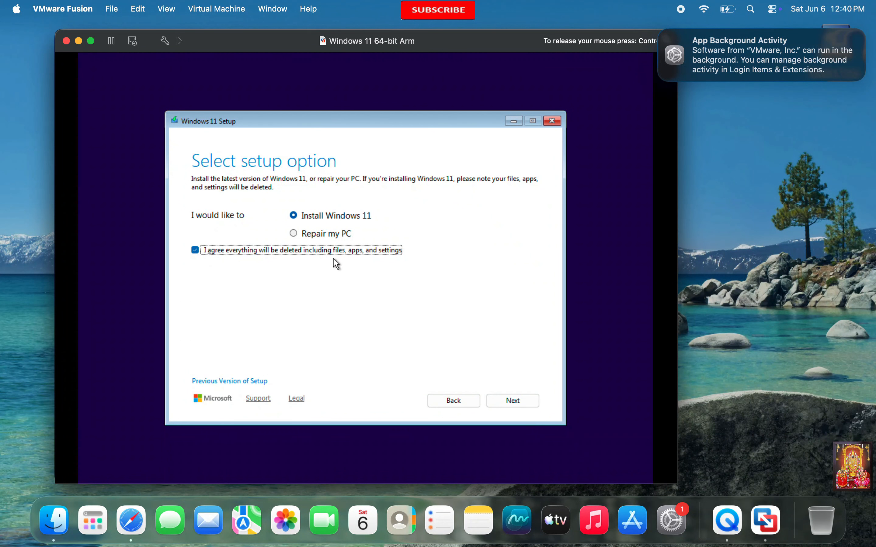
left_click(514, 403)
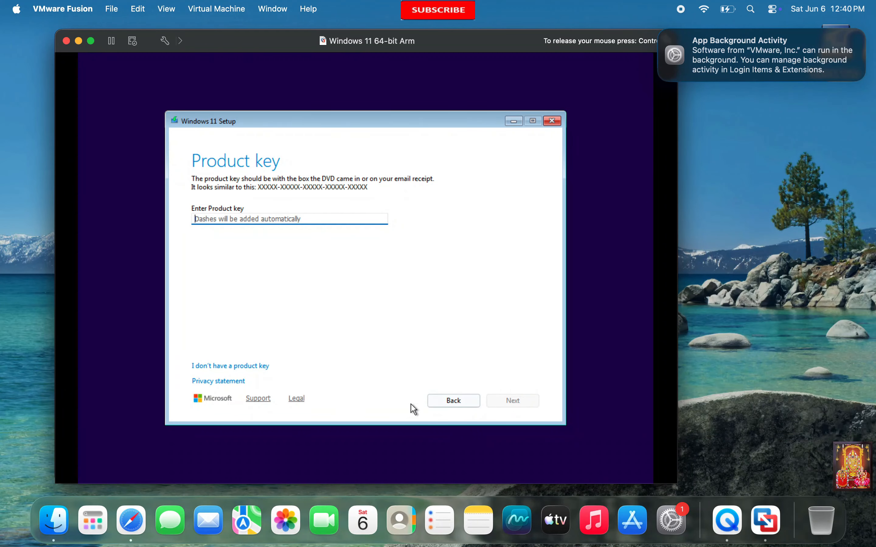
left_click(230, 366)
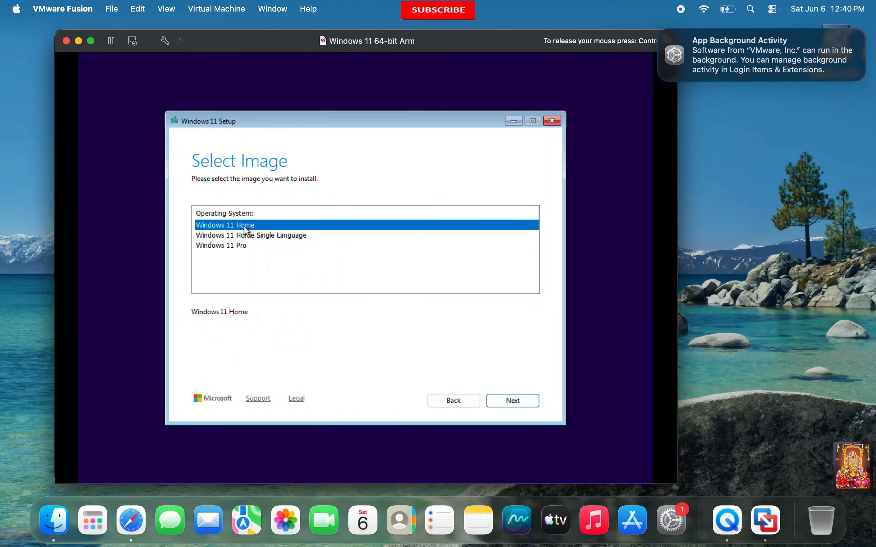
- Select the Windows 11 Home Single Language edition and accept the license terms
left_click(273, 236)
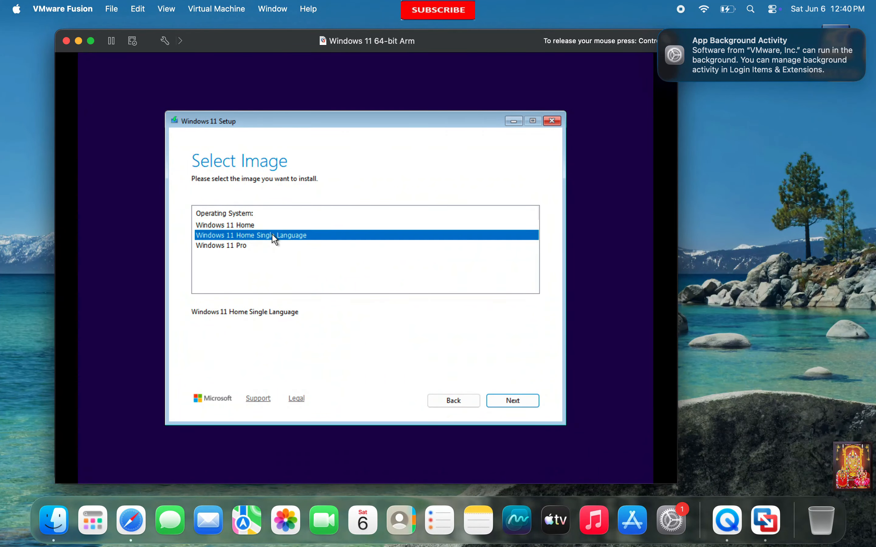
left_click(238, 247)
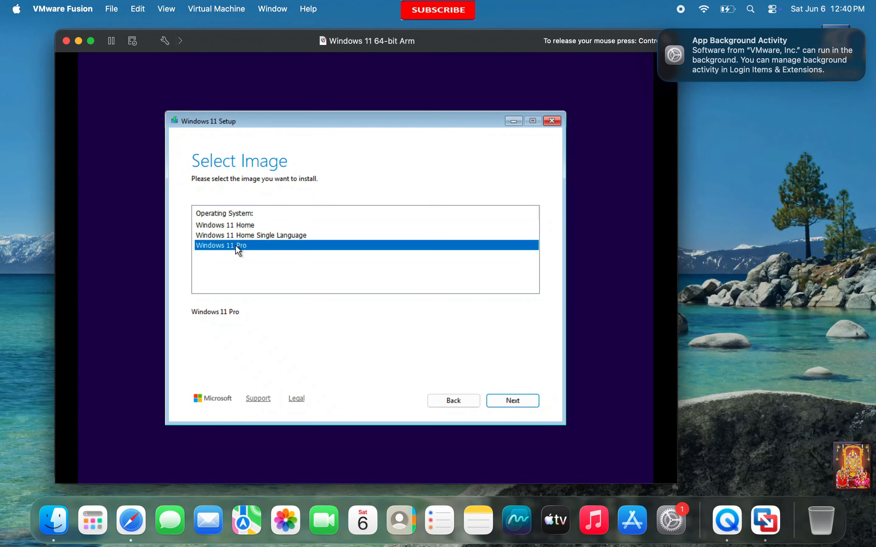
left_click(245, 237)
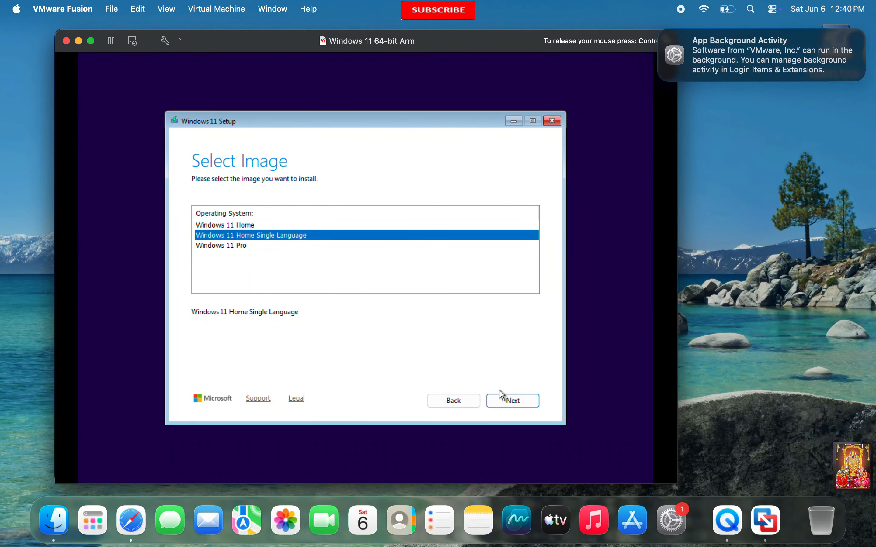
left_click(513, 401)
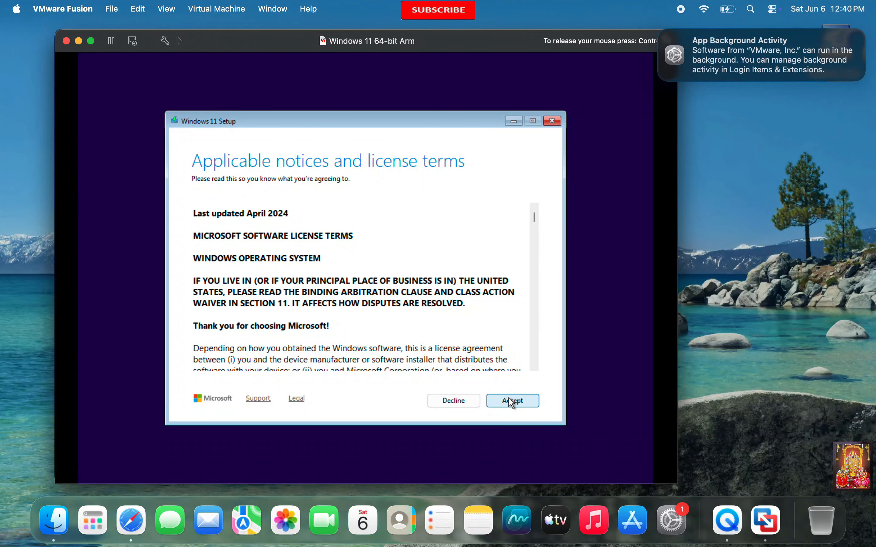
left_click(510, 403)
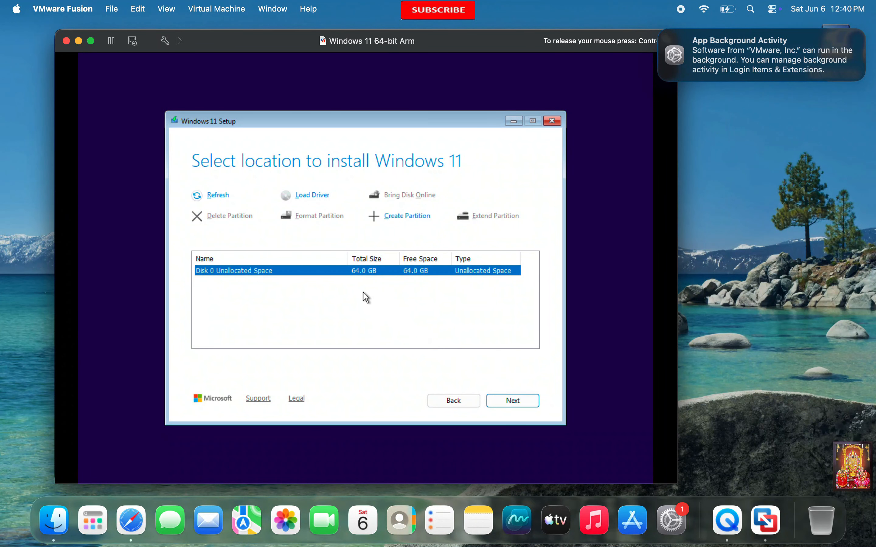
- Create a 65534 MB partition on Disk 0 and install Windows 11 to Partition 3
left_click(405, 217)
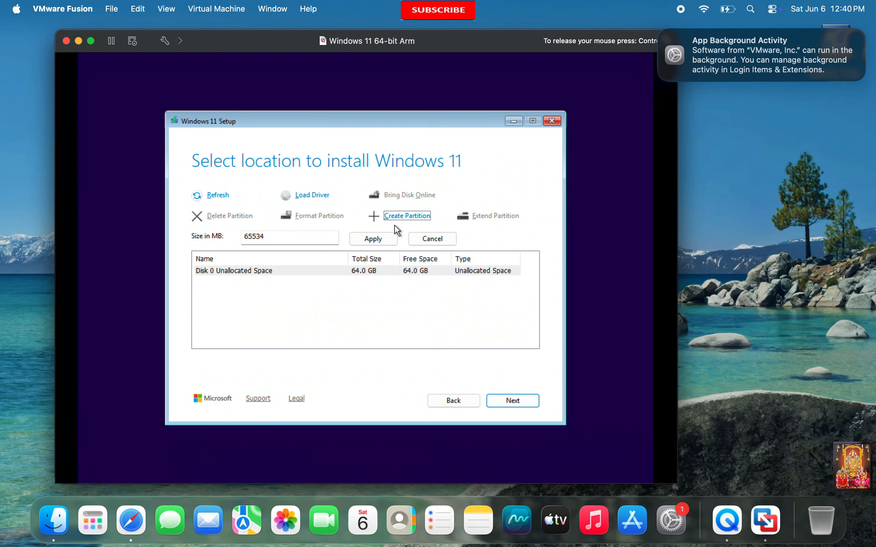
left_click(374, 239)
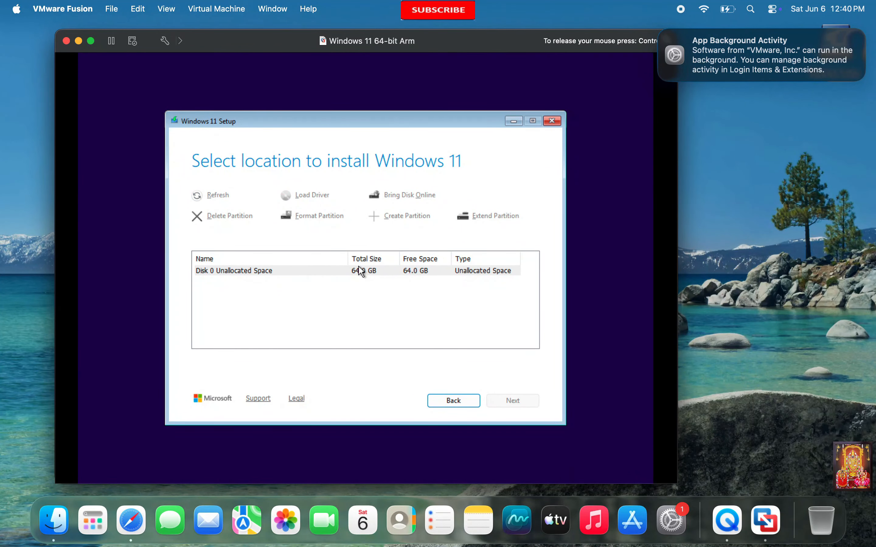
left_click(371, 291)
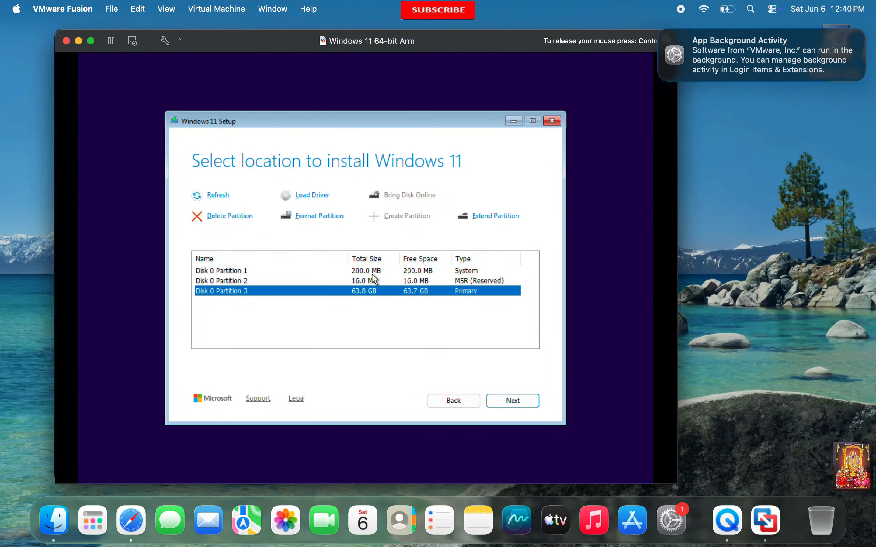
left_click(522, 404)
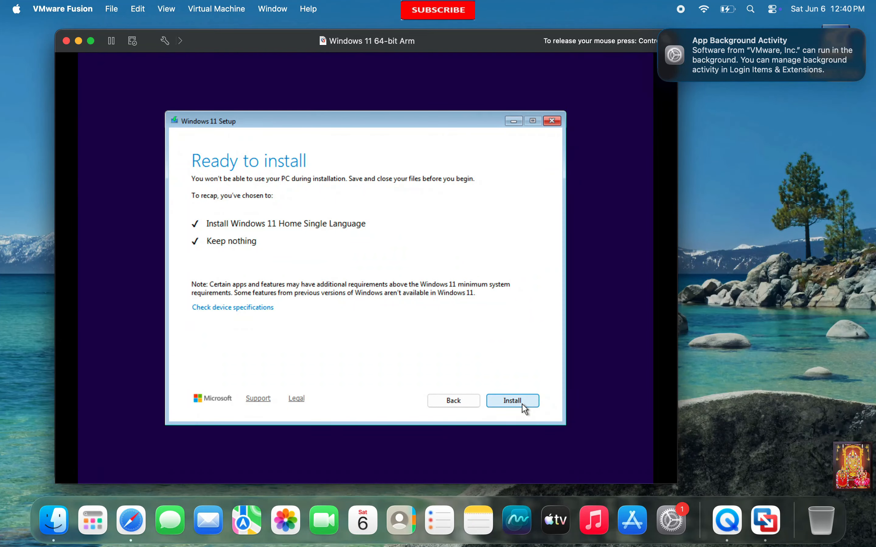
left_click(523, 403)
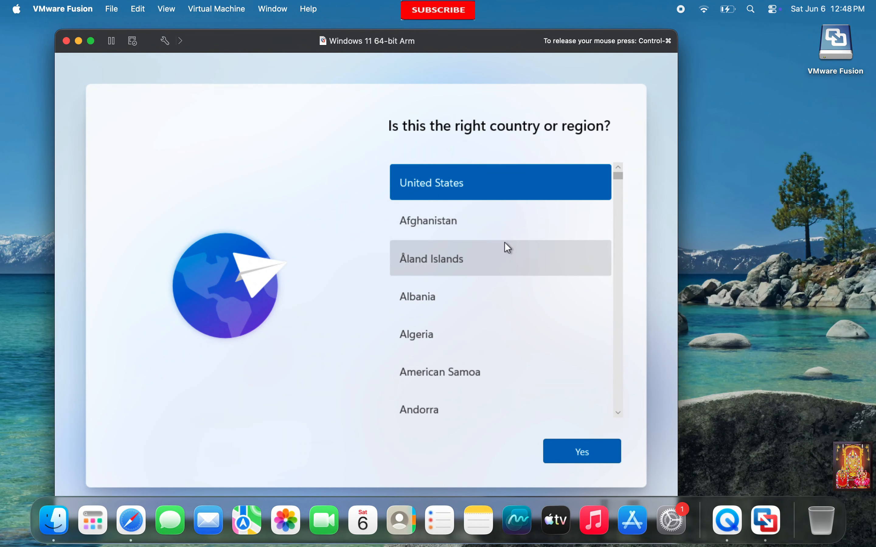
- Choose India as the region
scroll(489, 279, "down", 10)
scroll(490, 289, "down", 8)
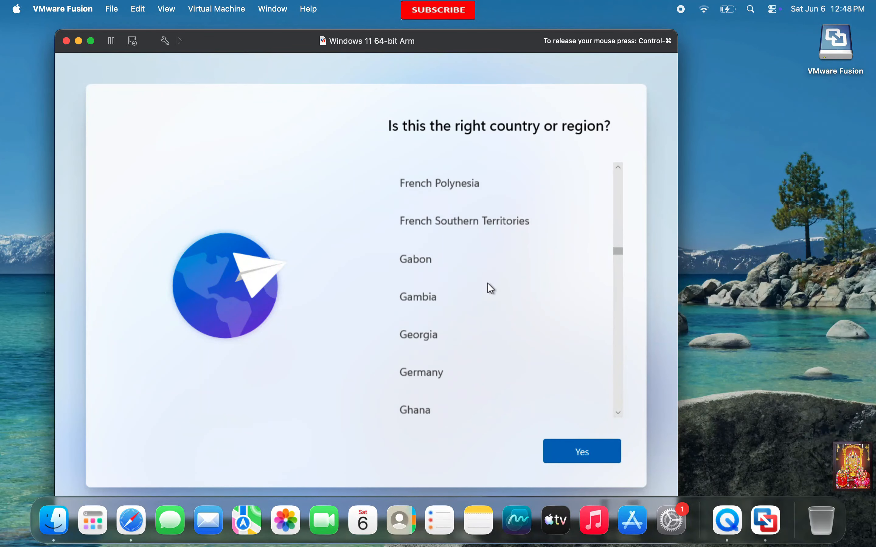
left_click(423, 325)
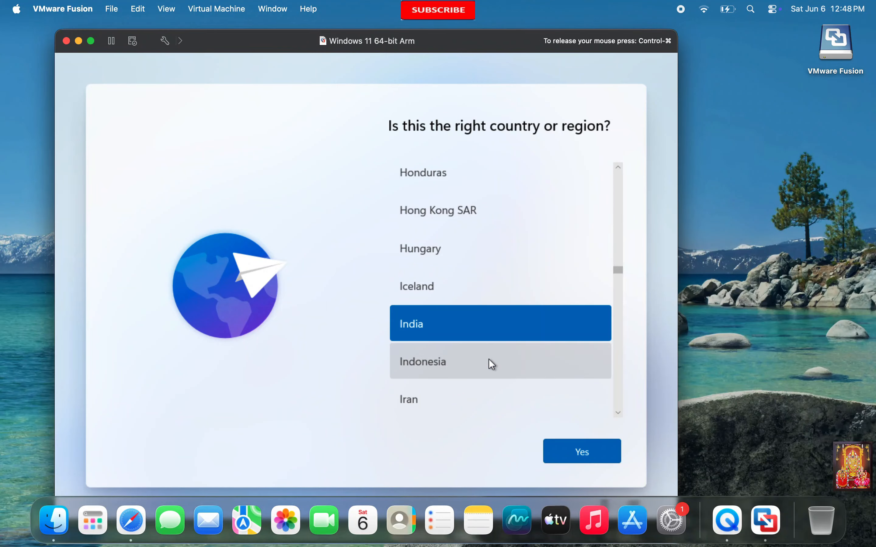
left_click(602, 457)
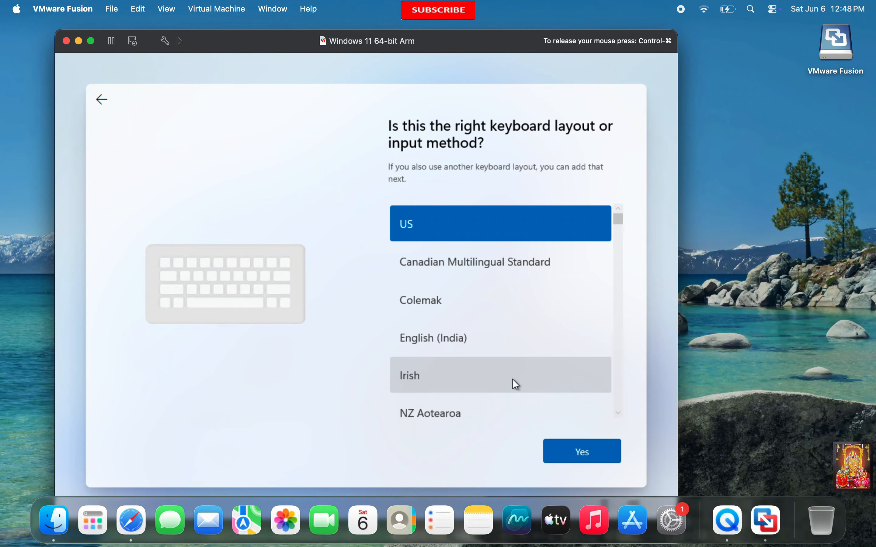
- Set the keyboard layout to English (India) with no second layout
left_click(450, 331)
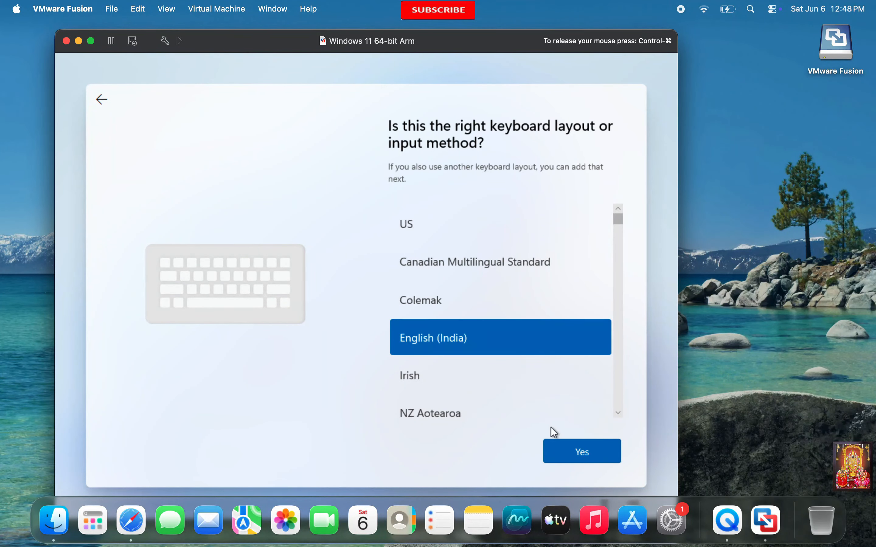
left_click(584, 450)
left_click(587, 452)
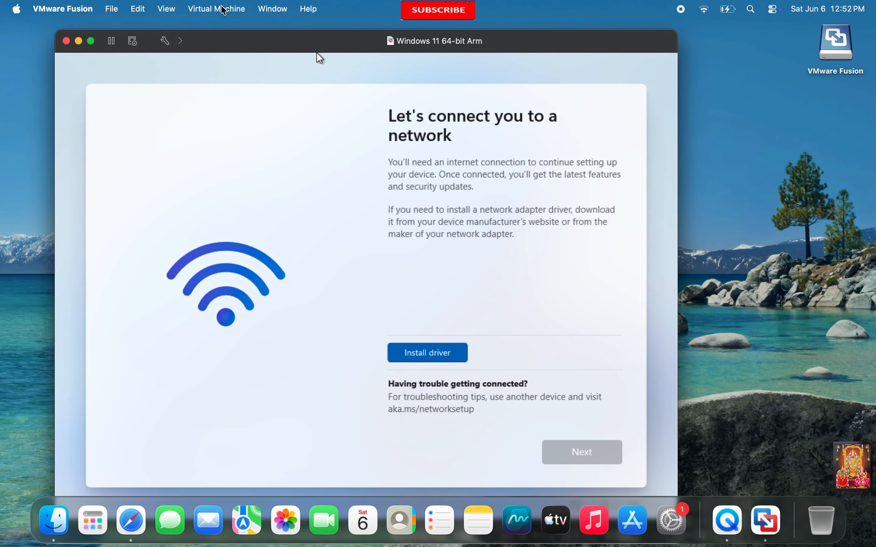
- Connect the VMware Tools installer CD and start a network adapter driver install
left_click(223, 10)
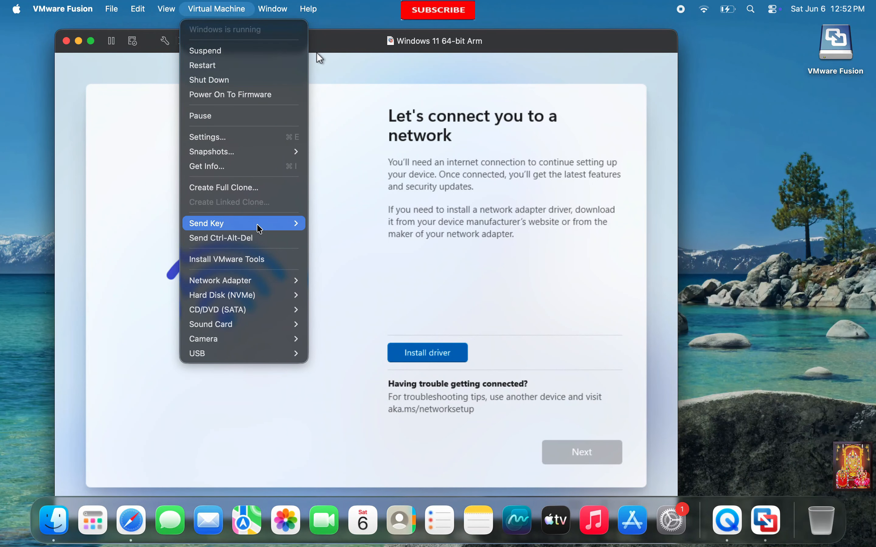
left_click(265, 260)
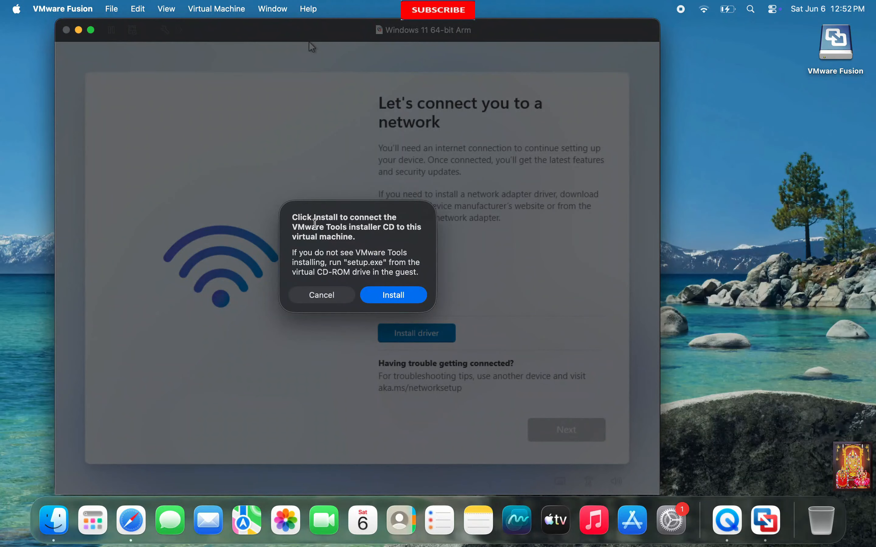
left_click(405, 301)
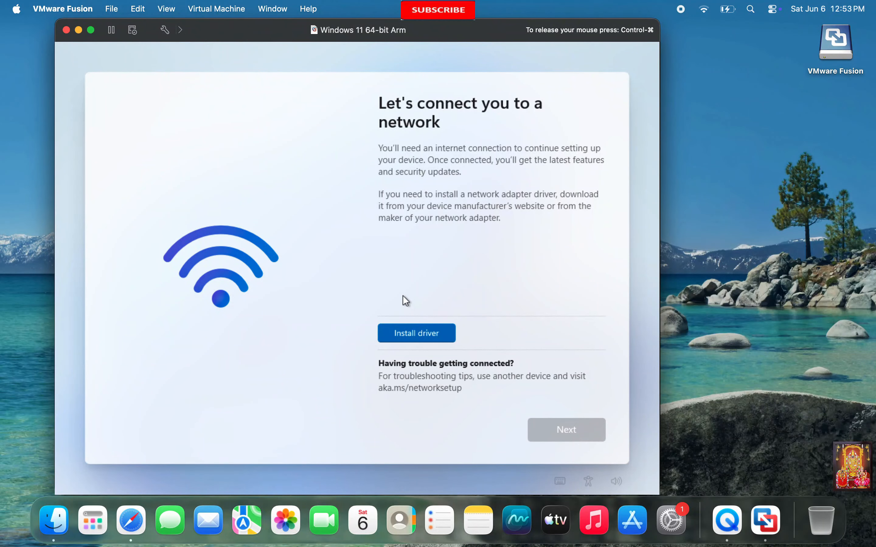
left_click(417, 333)
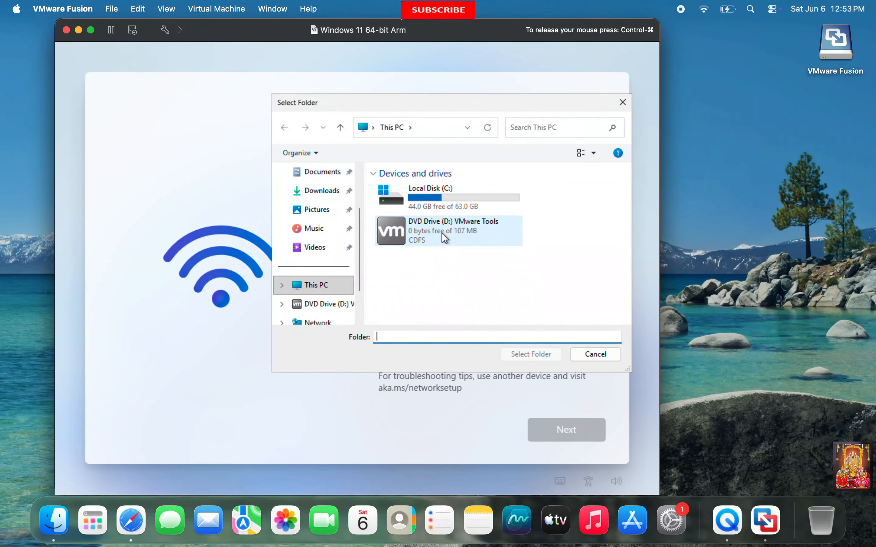
- Install the vmxnet3 driver from the VMware Tools drive and continue once Network 2 connects
double_click(442, 234)
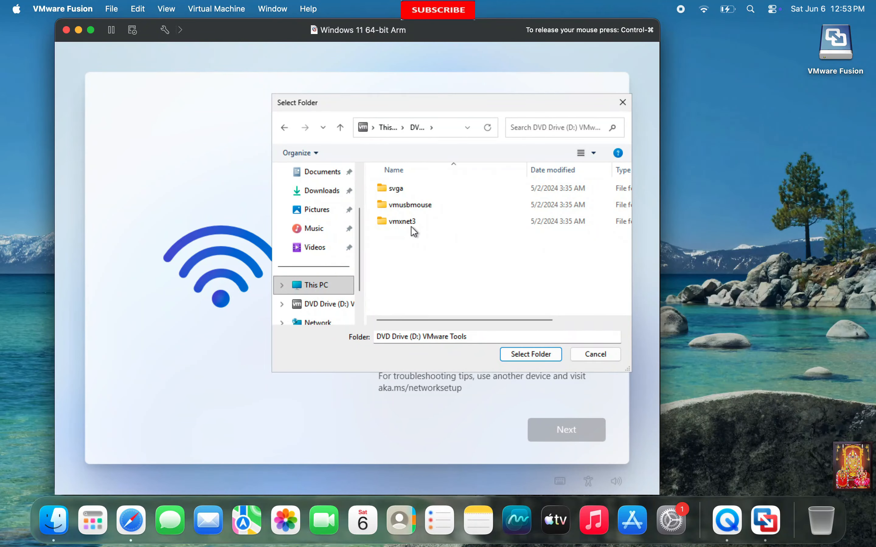
left_click(398, 221)
double_click(399, 222)
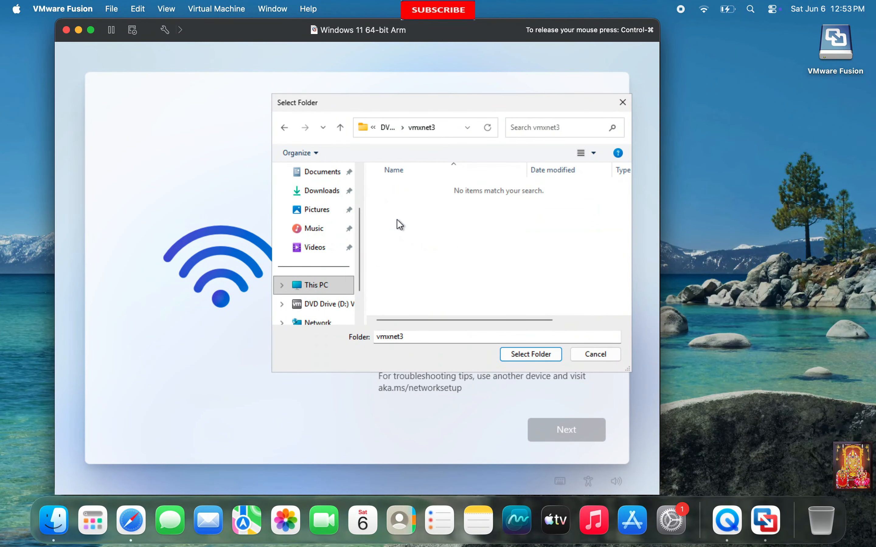
left_click(529, 352)
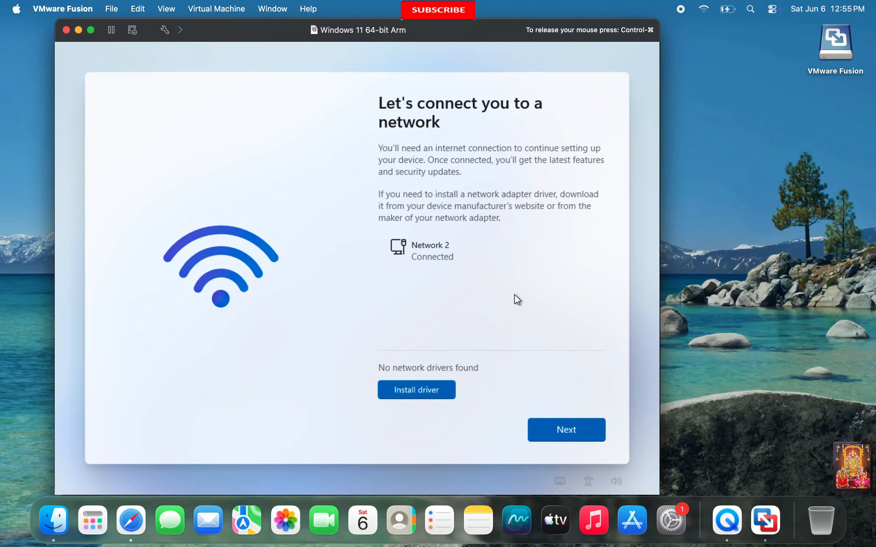
left_click(561, 430)
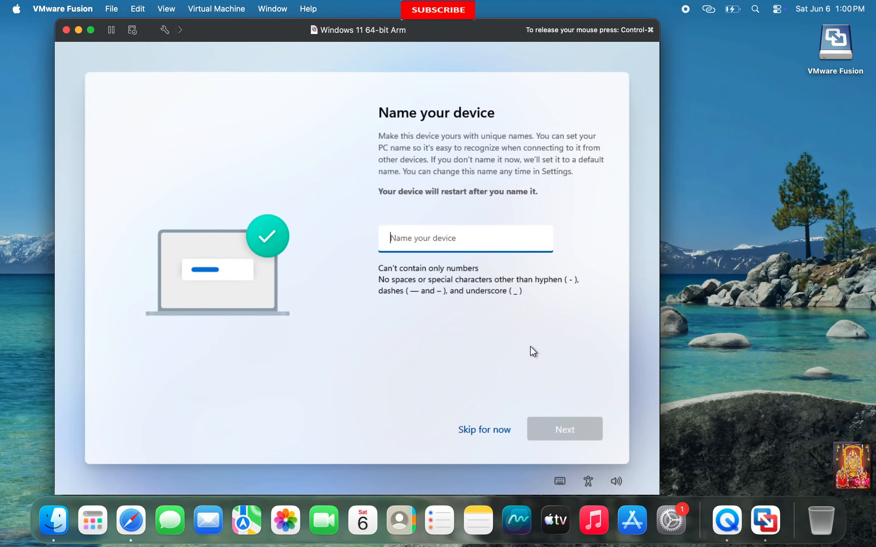
- Name the device PC and defer the Windows updates download until later
type("PC")
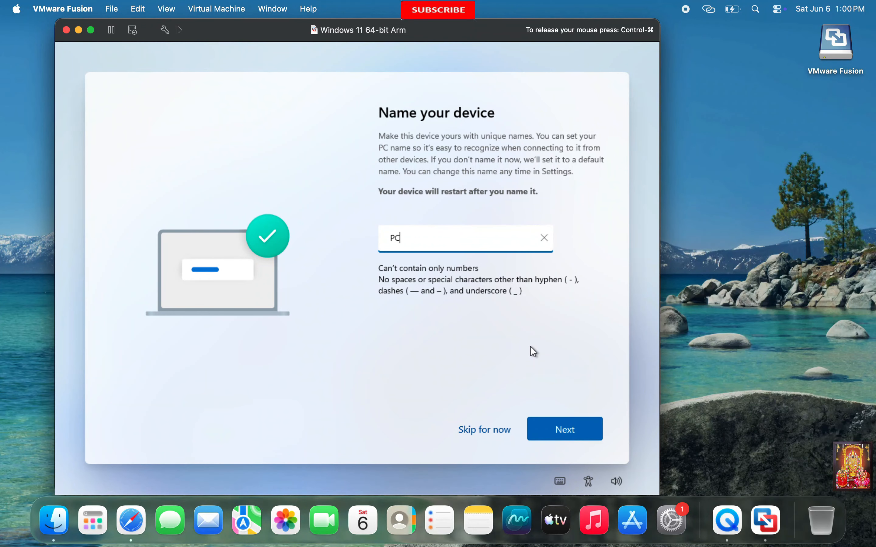
left_click(567, 430)
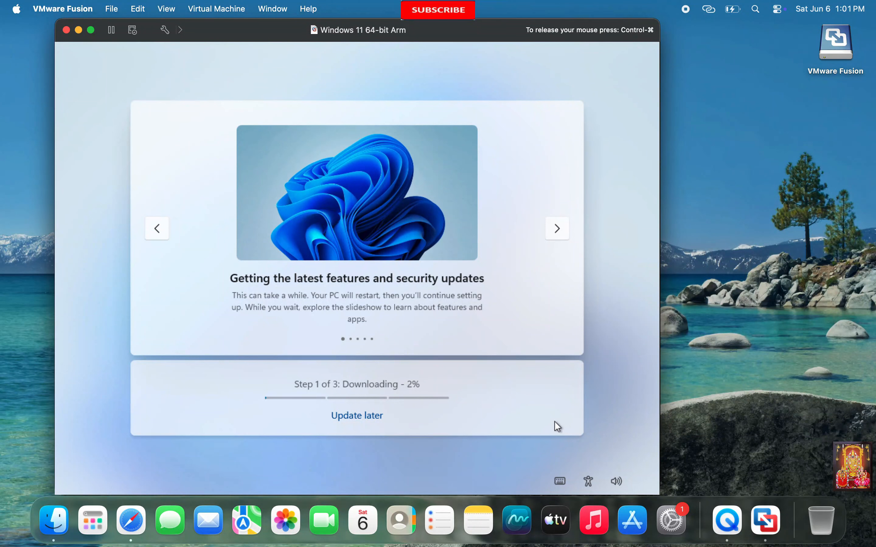
left_click(349, 416)
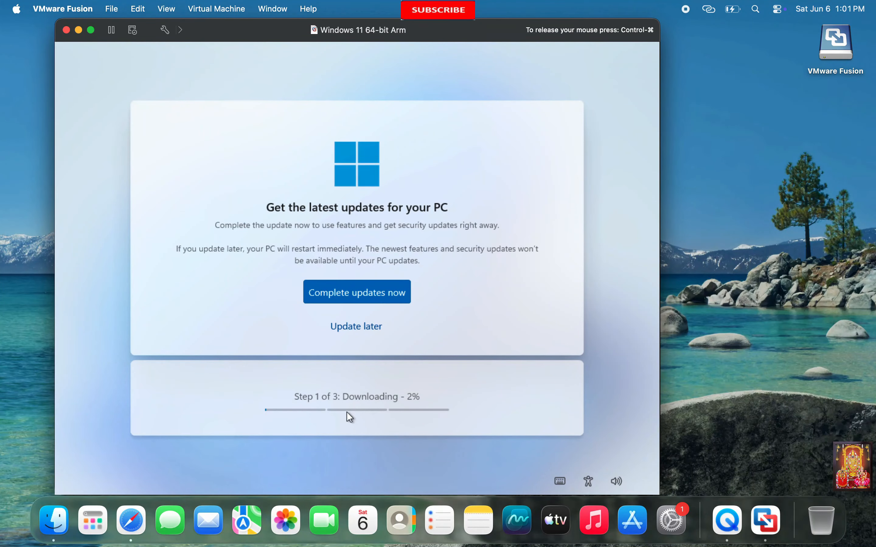
left_click(357, 326)
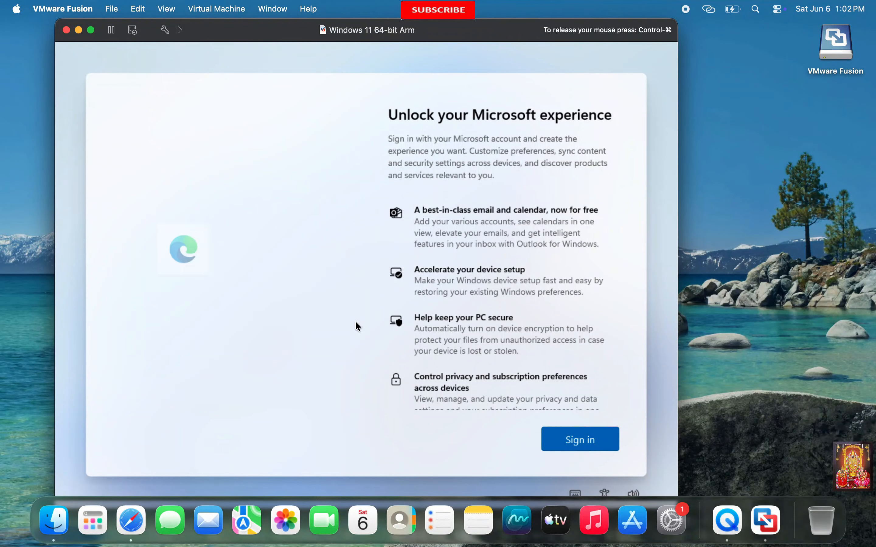
- Proceed through the Unlock your Microsoft experience page and the account sign-in
scroll(517, 312, "down", 5)
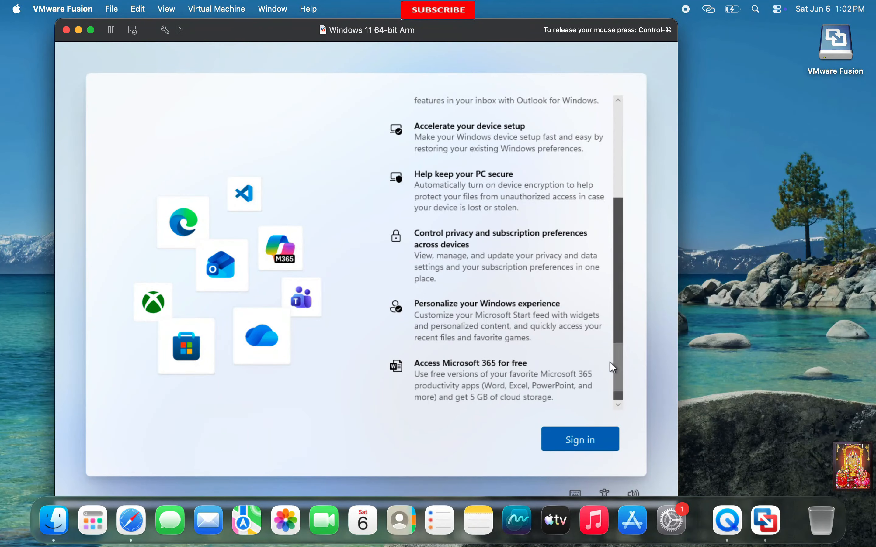
left_click(589, 446)
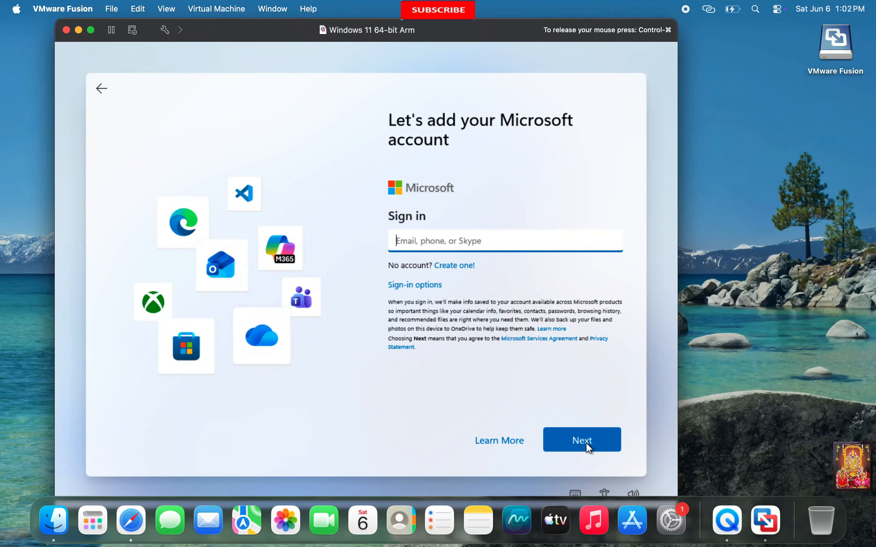
left_click(586, 443)
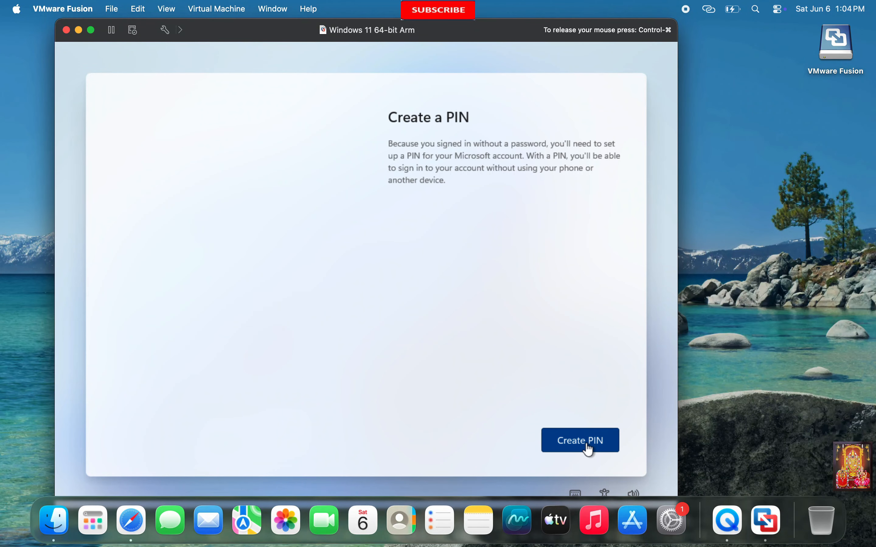
- Try creating a numeric PIN, entering it in both fields and submitting
left_click(586, 443)
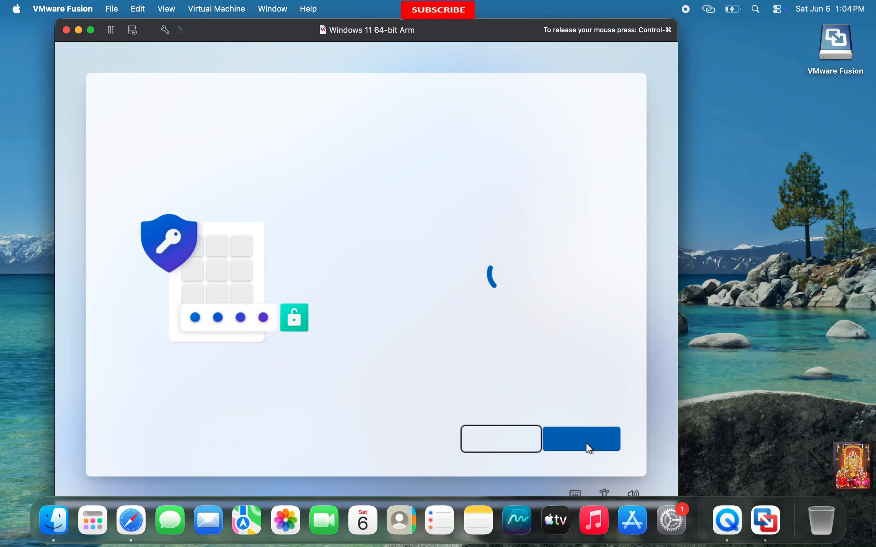
type("1234")
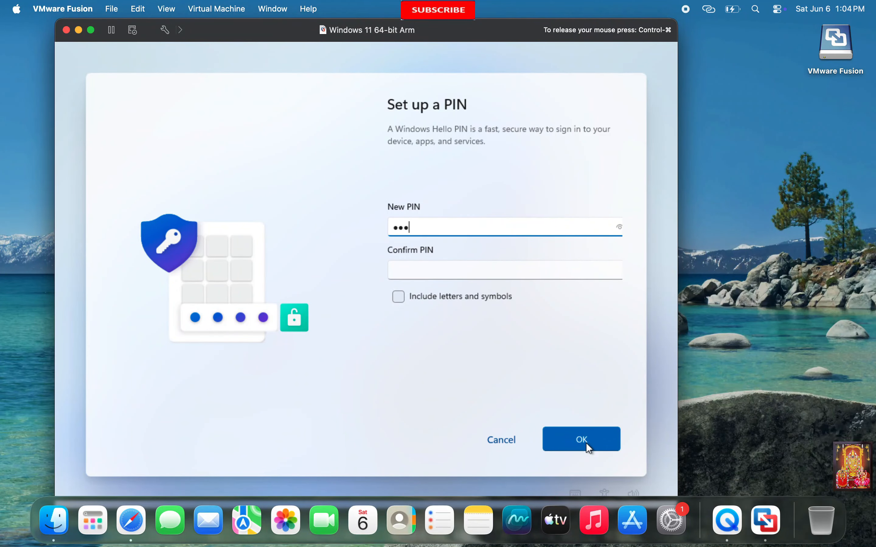
left_click(408, 268)
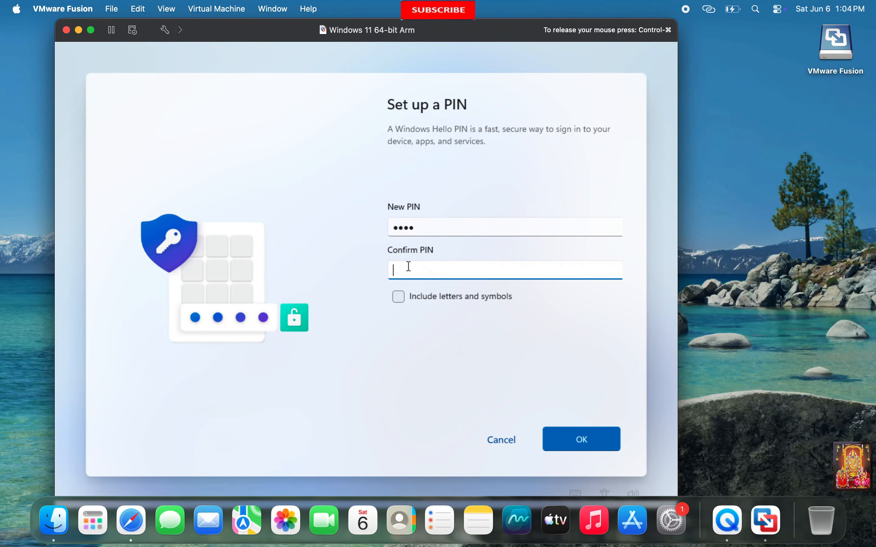
type("1234")
left_click(604, 449)
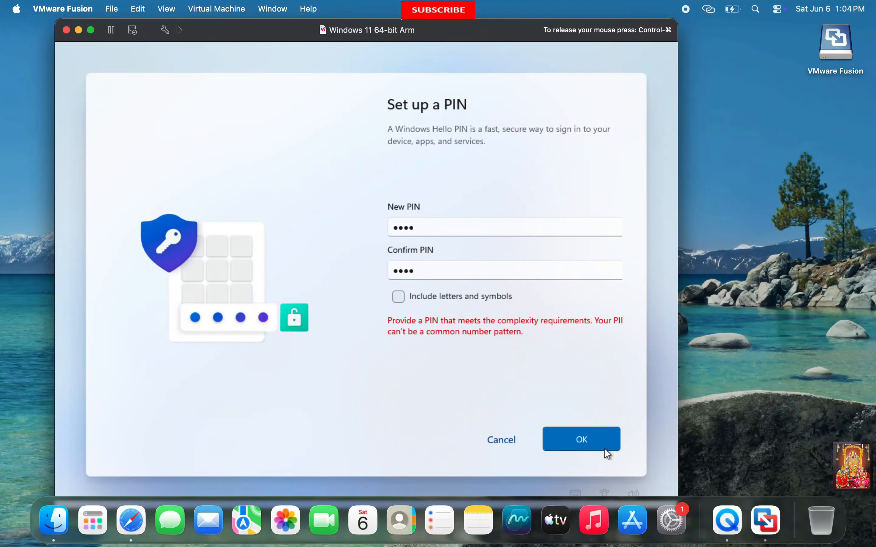
- Allow letters and symbols and set a letter-based PIN, confirmed in both fields
left_click(398, 297)
left_click(417, 228)
type("abc")
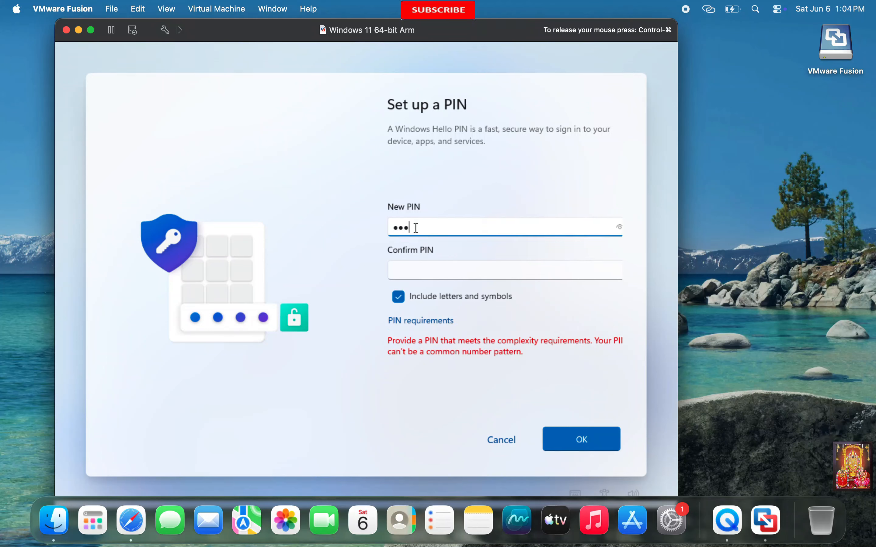
type("defg")
left_click(421, 269)
type("abcde")
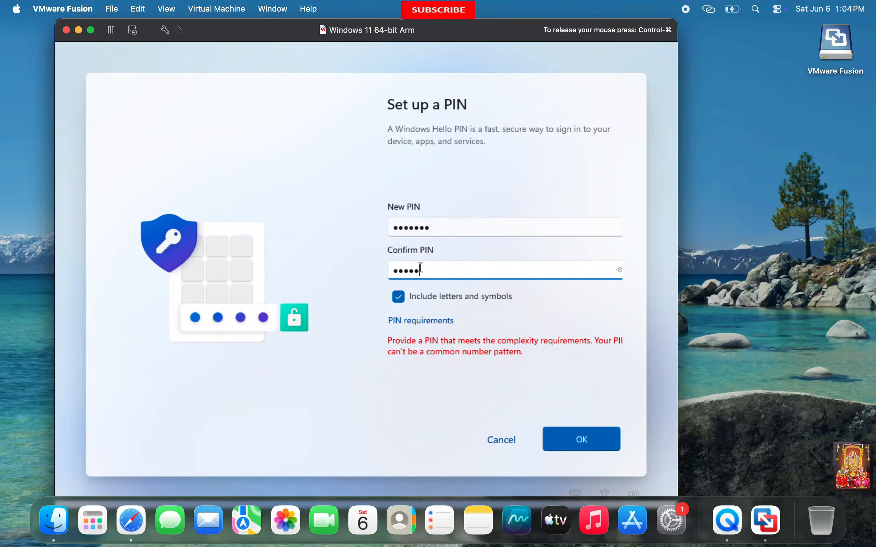
type("fg")
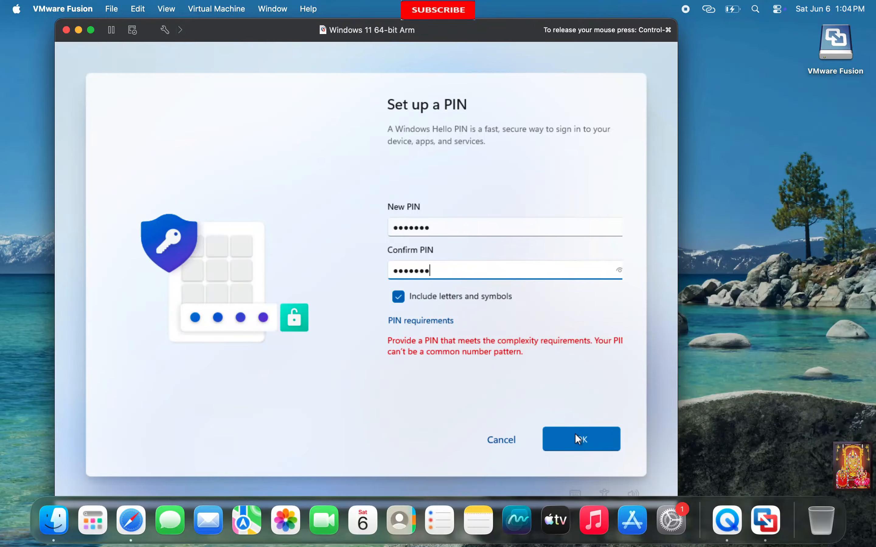
left_click(589, 440)
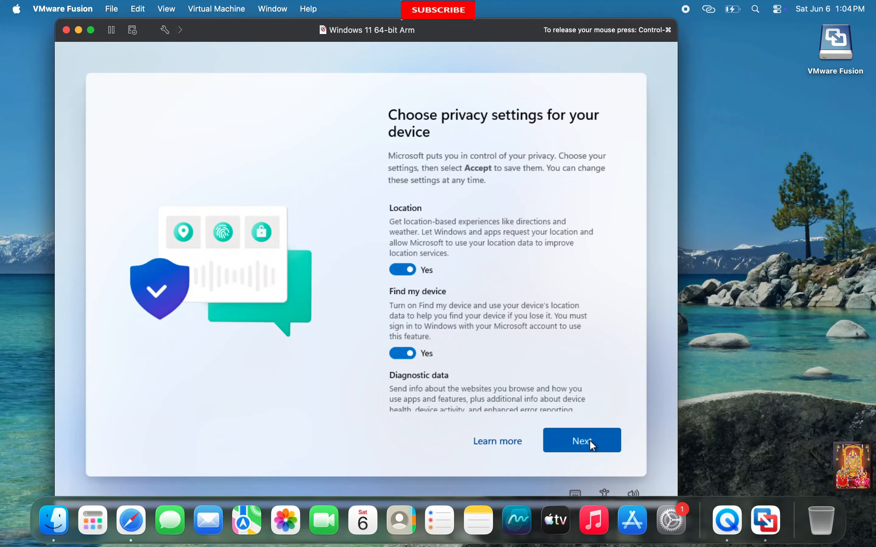
- Accept the privacy settings
left_click(590, 441)
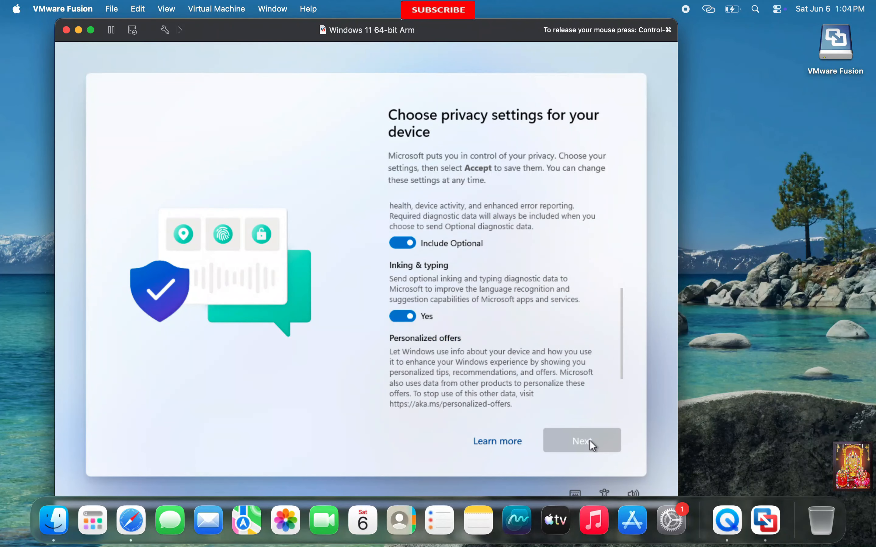
left_click(590, 440)
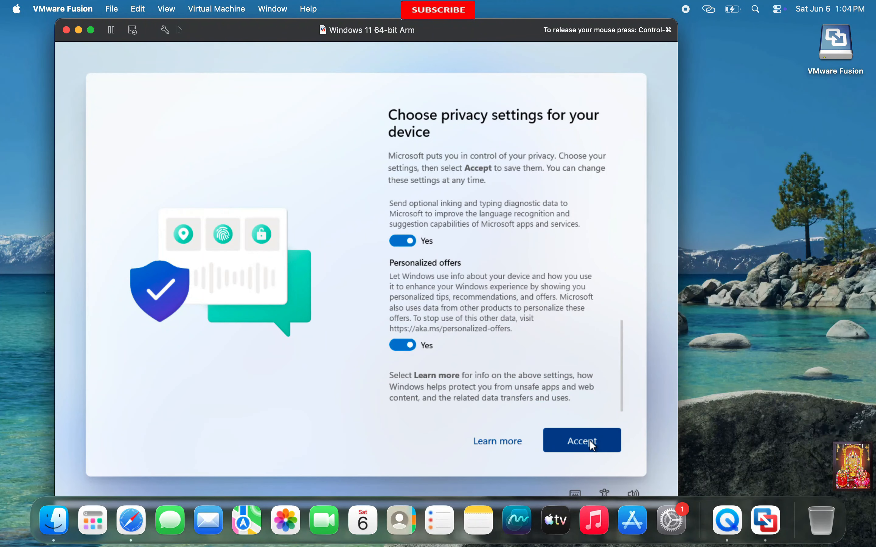
left_click(590, 440)
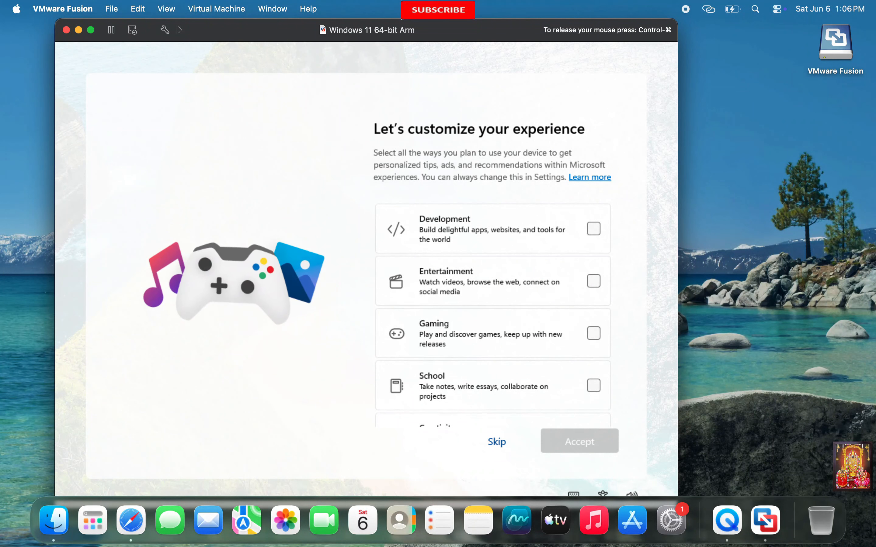
- Skip the device-use customization, phone photo backup and Edge data import offers
left_click(498, 444)
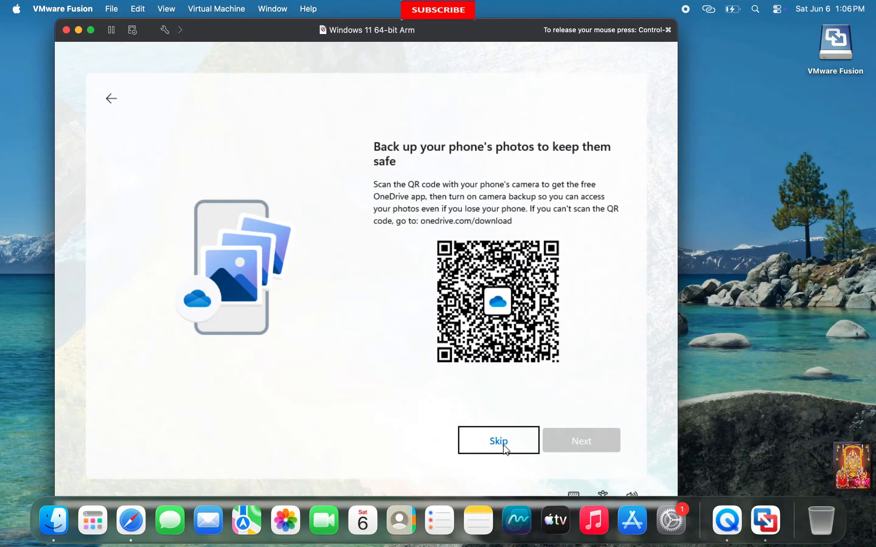
left_click(503, 445)
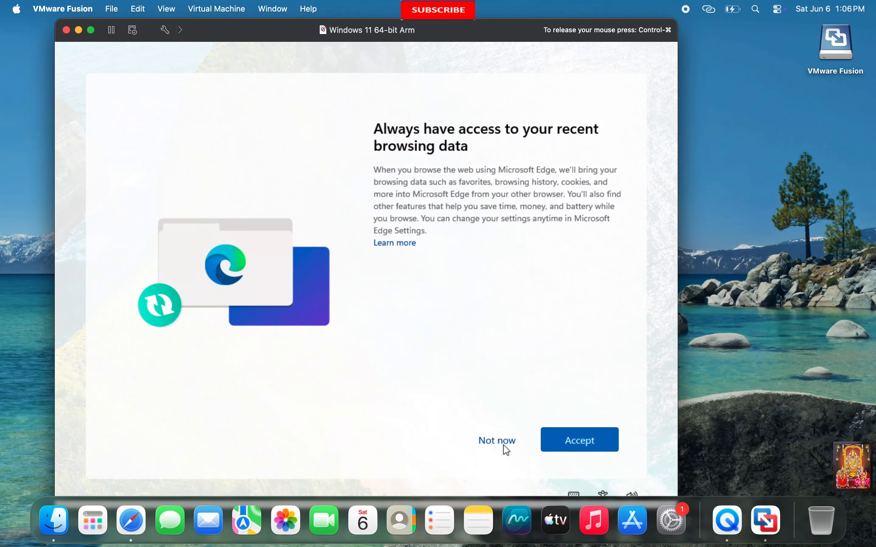
left_click(571, 442)
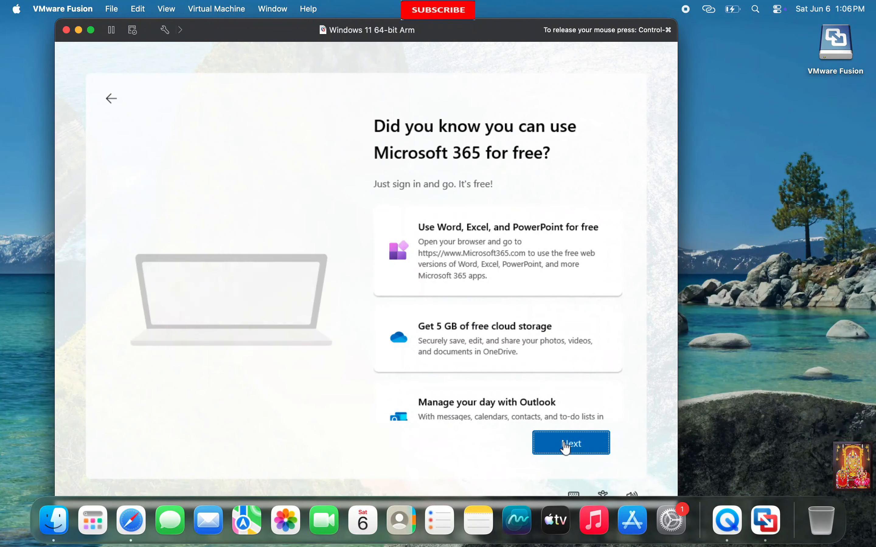
scroll(586, 409, "down", 3)
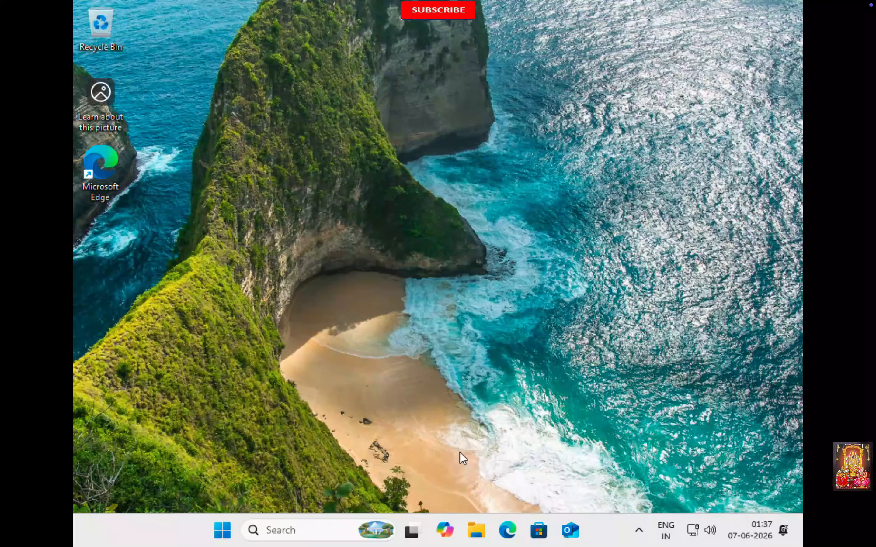
- Open This PC's Properties to show the About page: 64 GB storage, 6.00 GB RAM, Apple silicon
key("super+e")
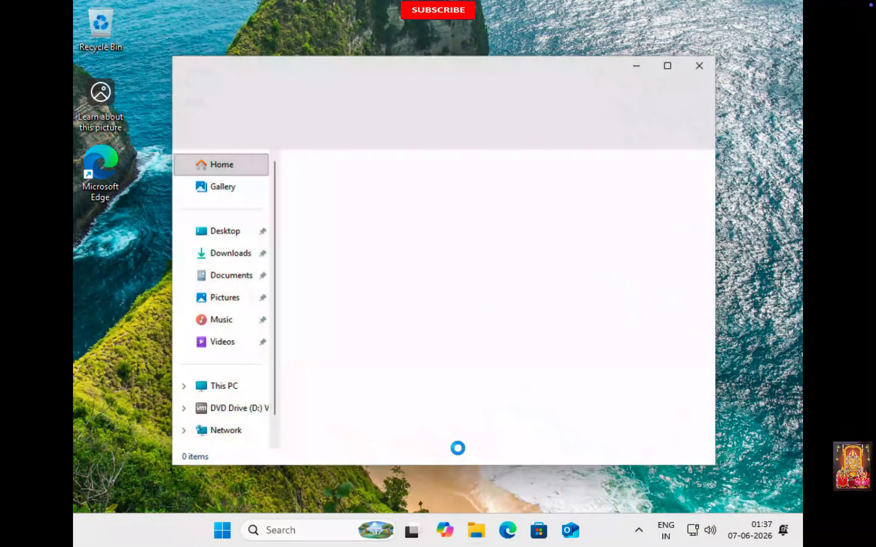
right_click(219, 390)
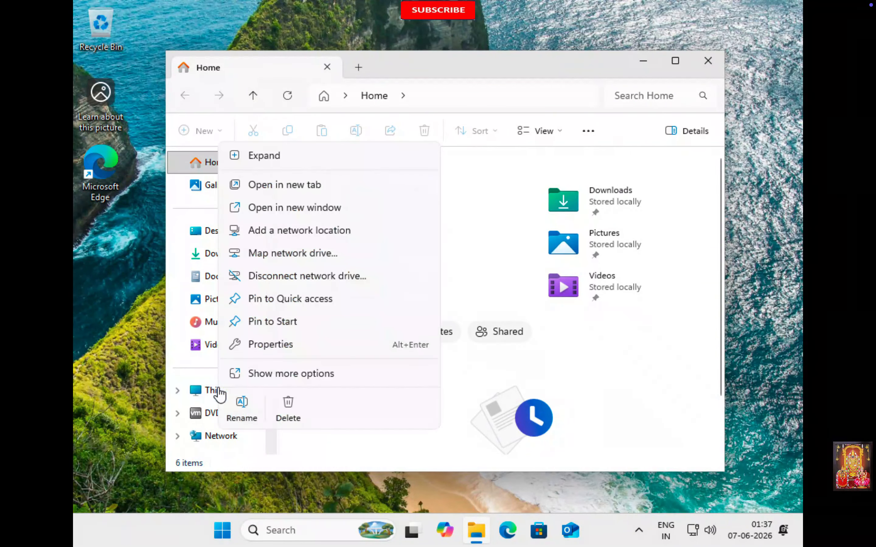
left_click(259, 374)
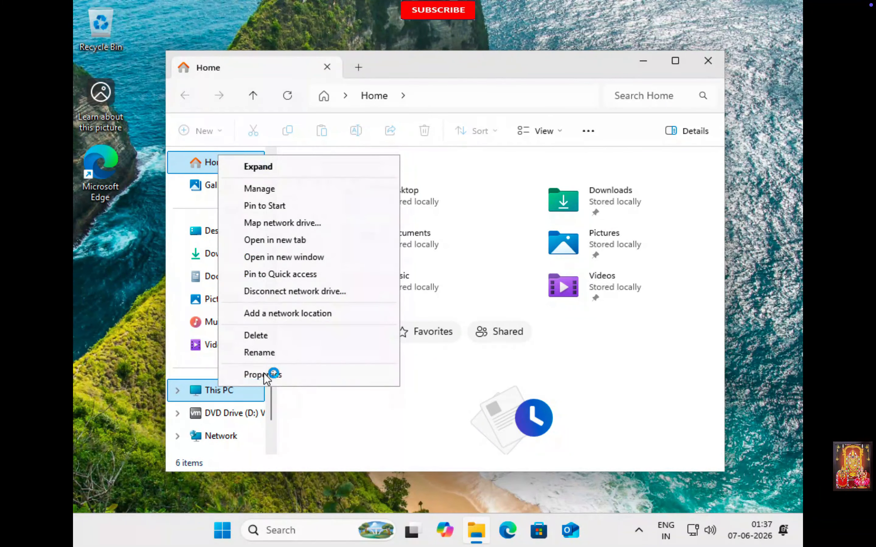
left_click(268, 375)
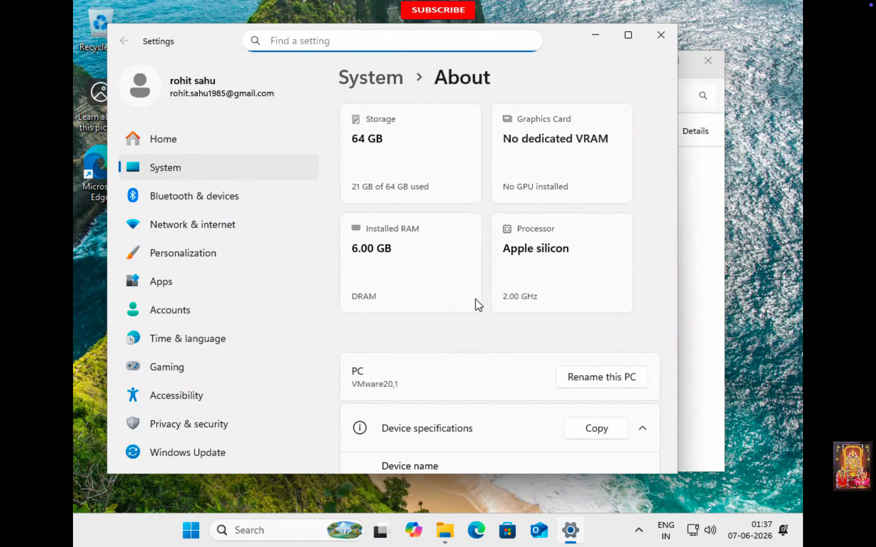
- Maximize Settings to view Windows specifications (25H2), then exit full screen and suspend the VM
left_click(628, 38)
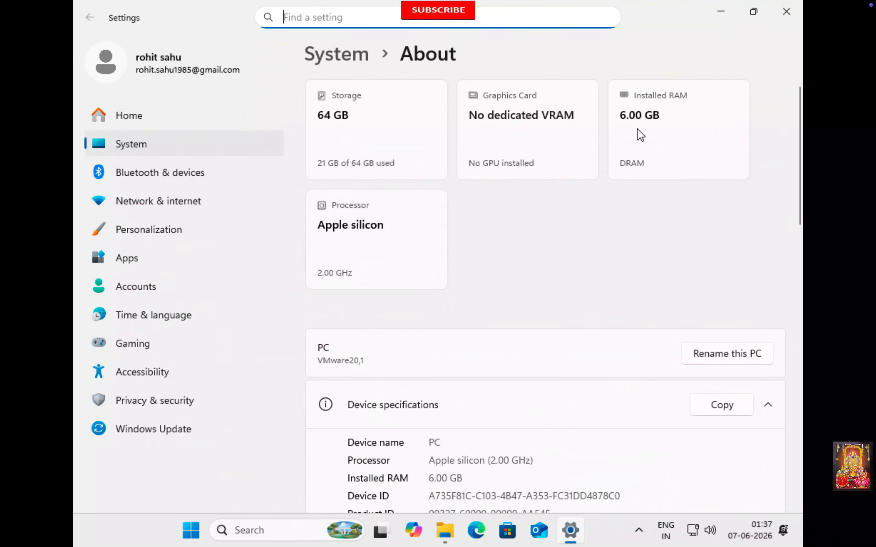
scroll(575, 490, "down", 5)
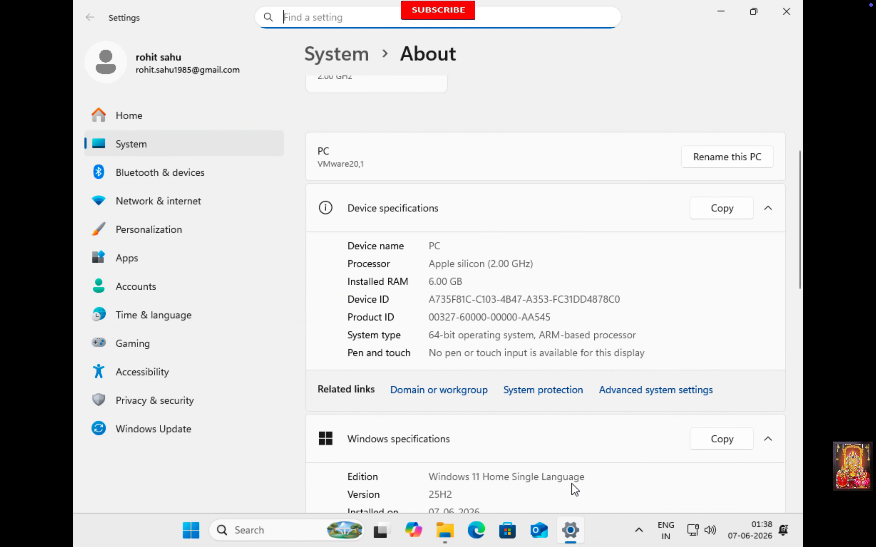
scroll(542, 466, "down", 7)
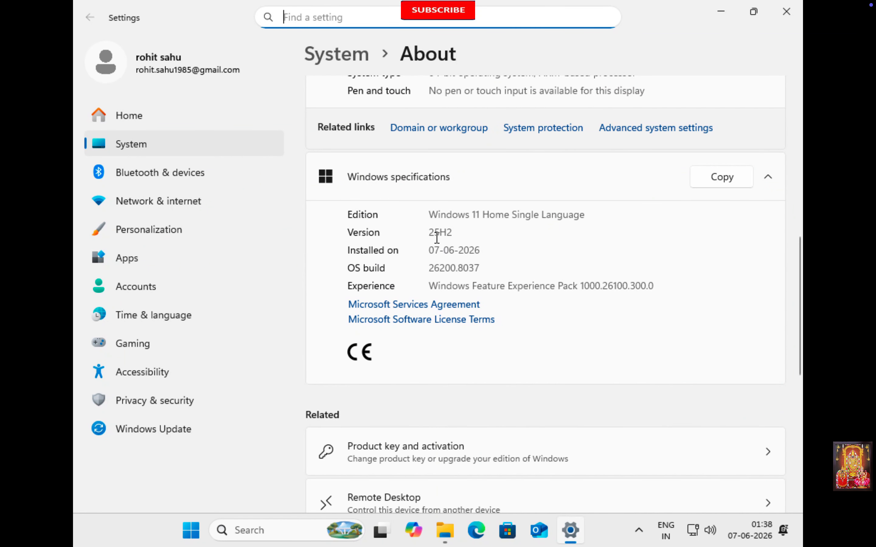
left_click_drag(430, 232, 463, 231)
left_click(529, 247)
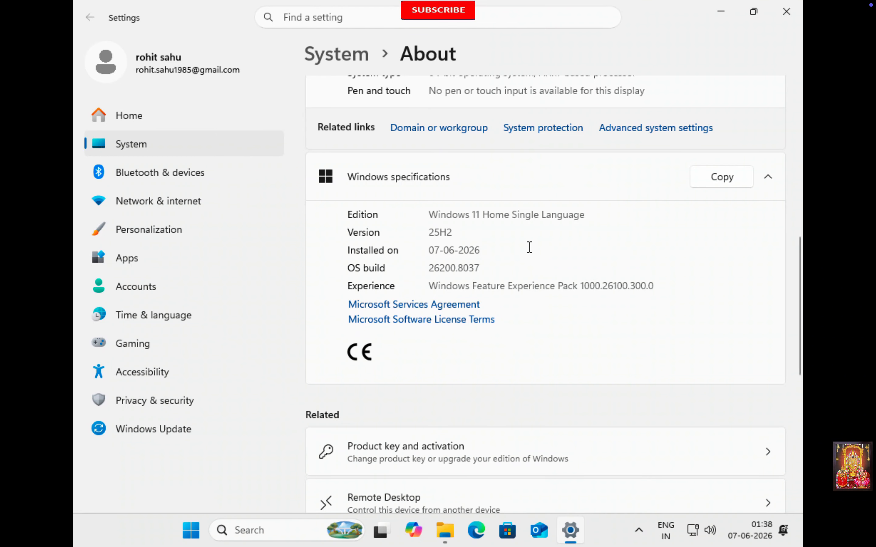
left_click(35, 30)
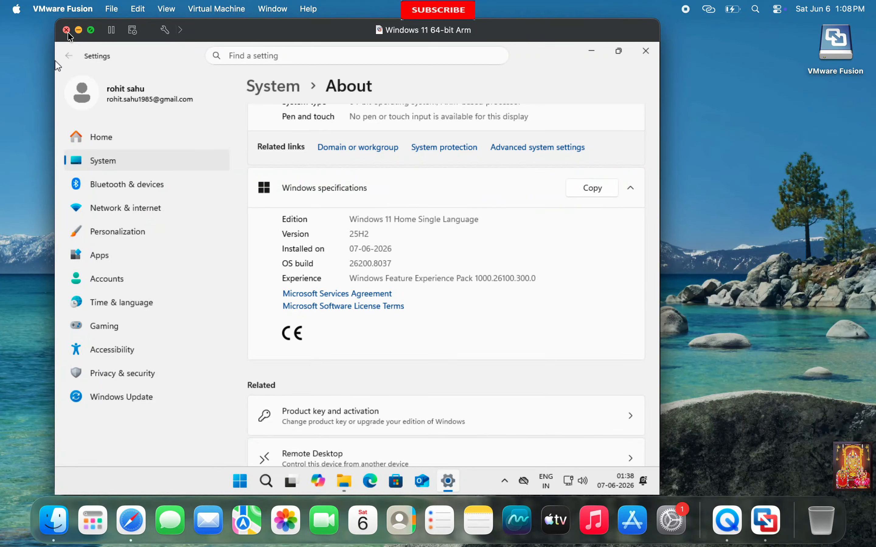
left_click(67, 30)
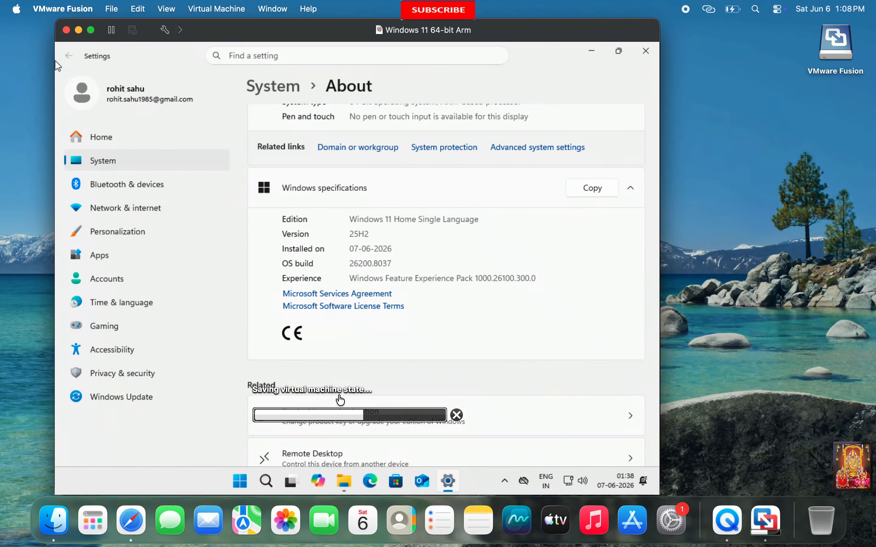